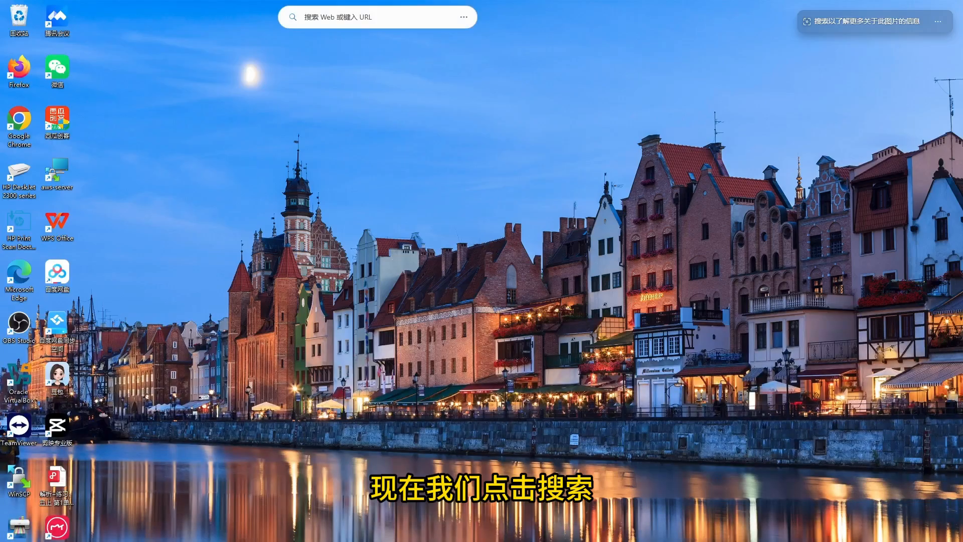
- Search Windows for cmd and open Command Prompt as administrator, accepting the elevation request
key("super+s")
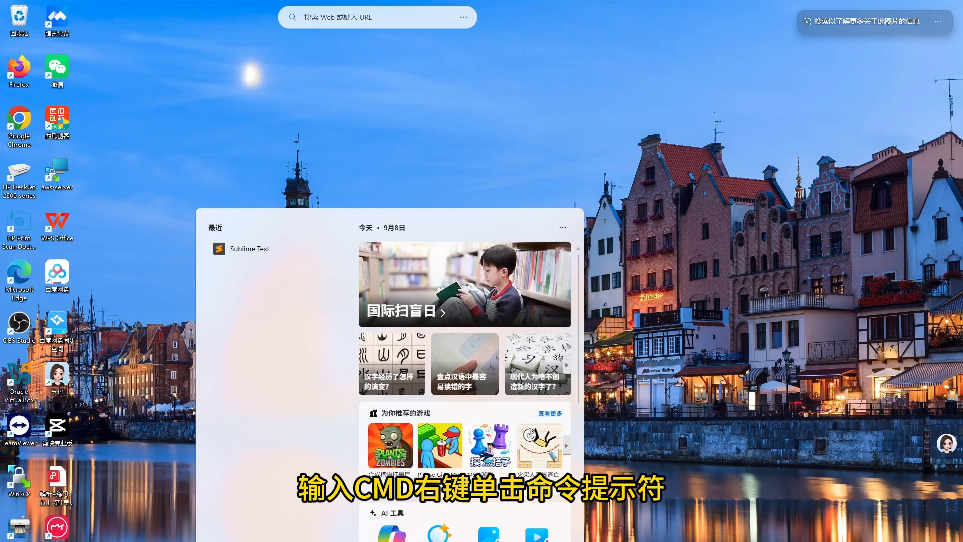
type("cmd")
right_click(281, 286)
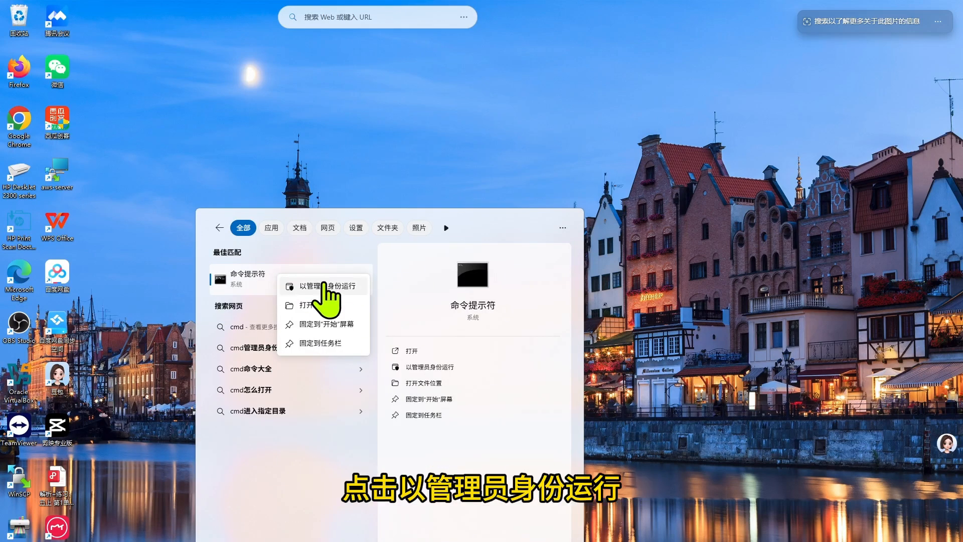
left_click(325, 286)
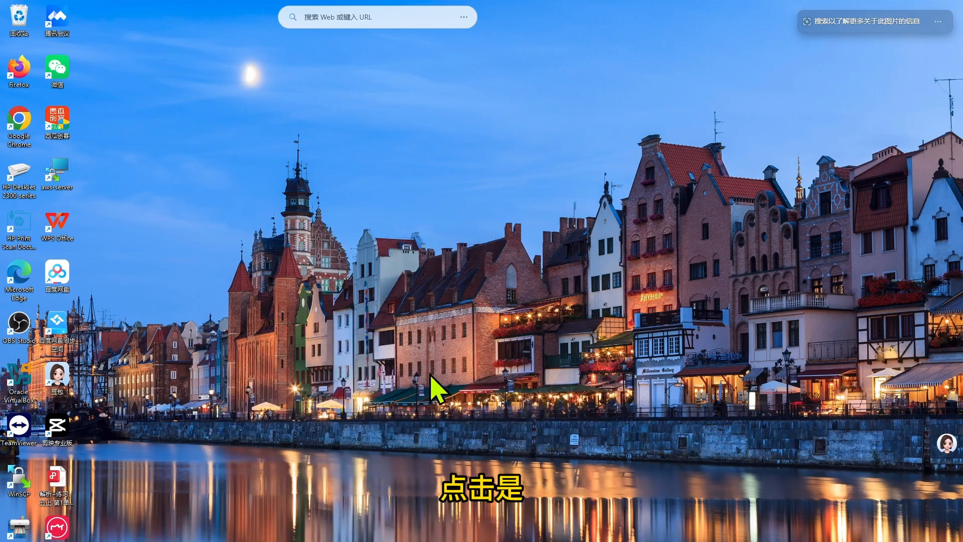
left_click(925, 39)
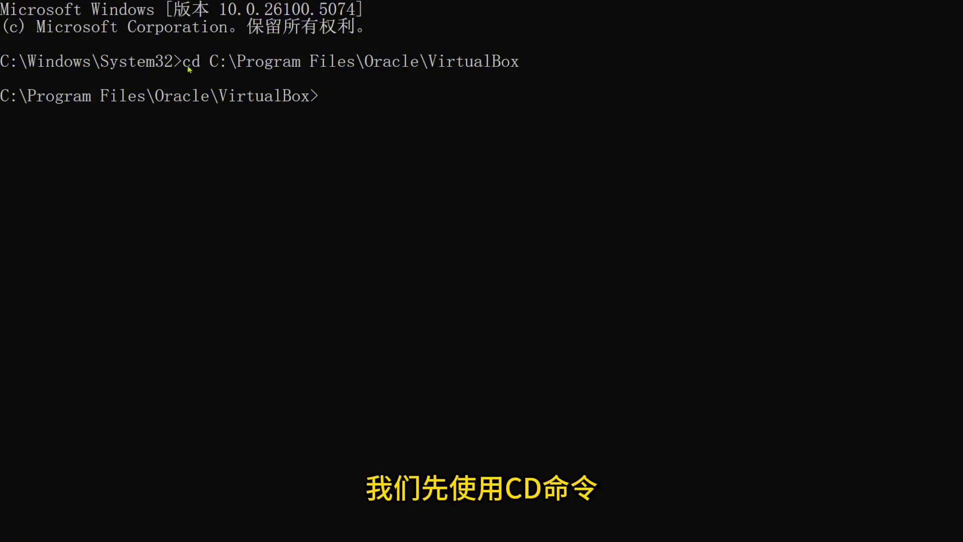
- Examine the VirtualBox cd command and the createmedium command's file name, RawDrive property, device path prefix and PhysicalDrive2 number
left_click_drag(189, 69, 515, 67)
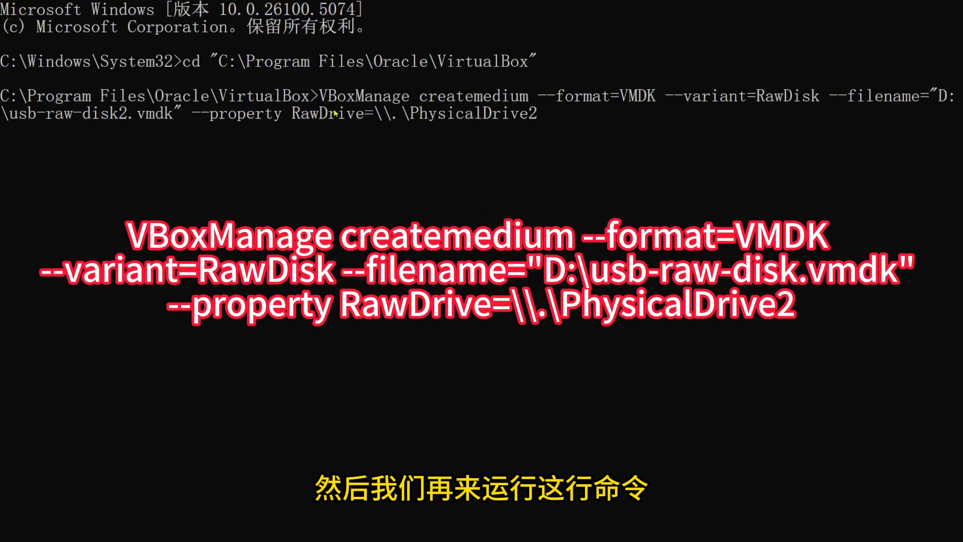
left_click_drag(312, 95, 580, 115)
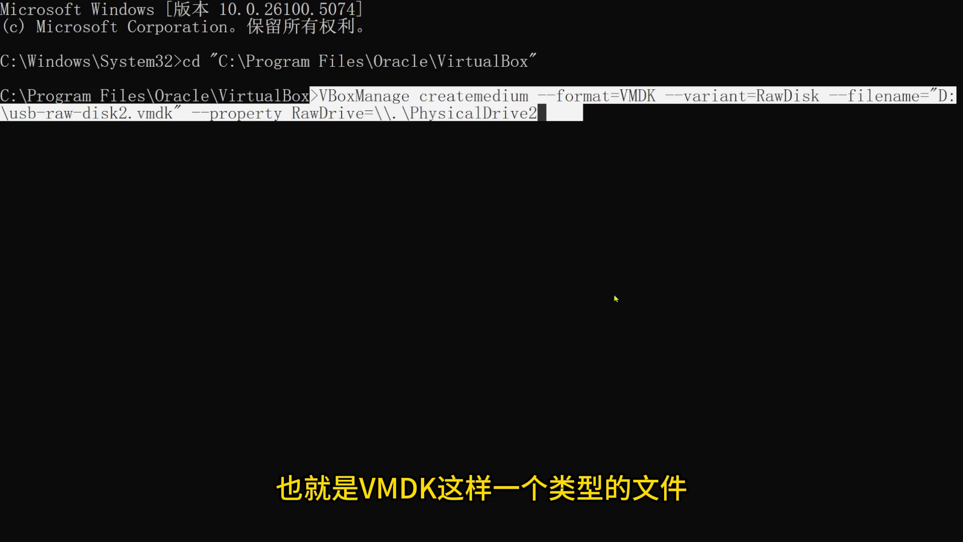
left_click(435, 142)
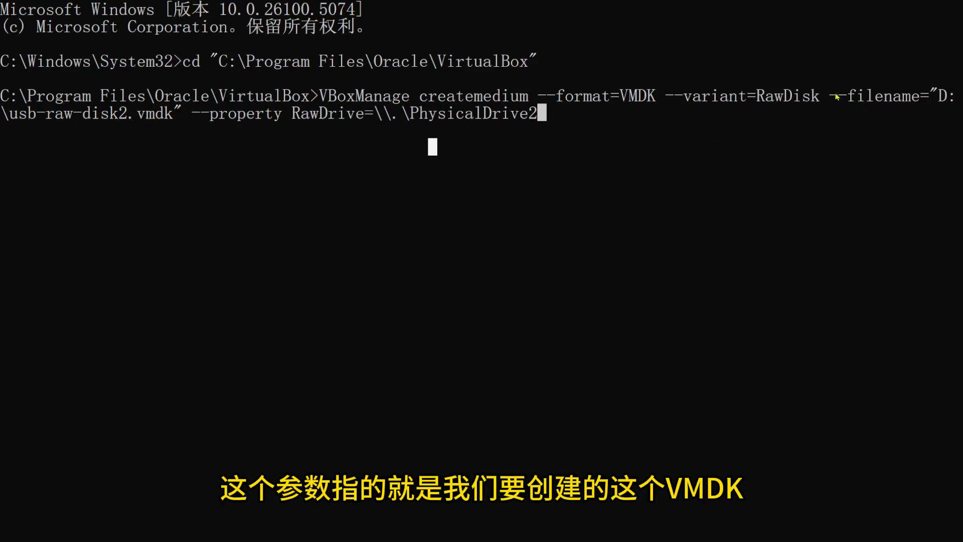
left_click_drag(829, 96, 182, 119)
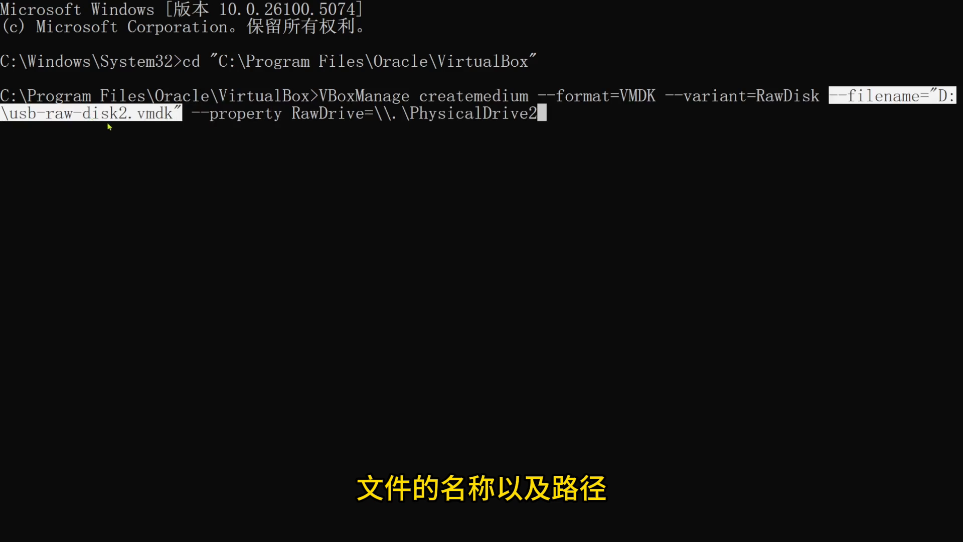
left_click_drag(292, 114, 537, 115)
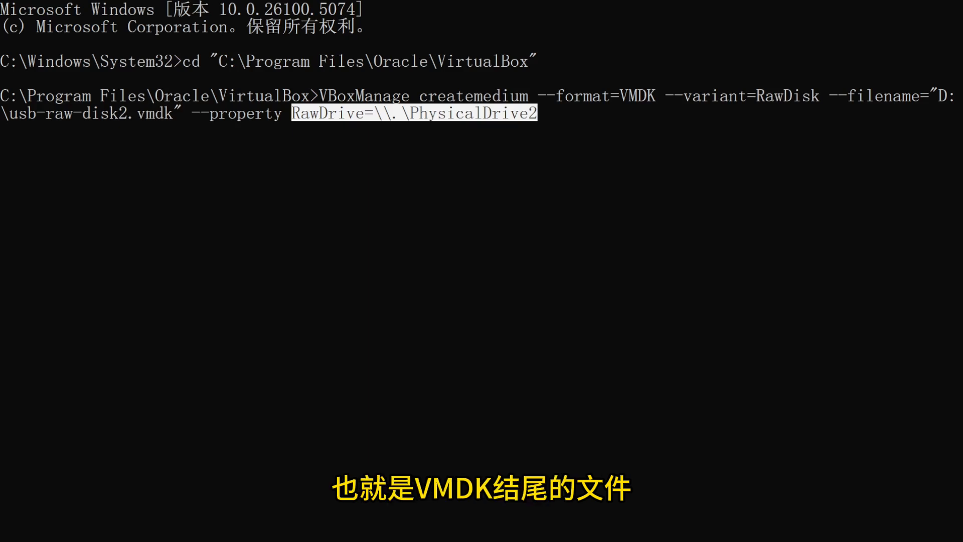
left_click_drag(377, 113, 406, 114)
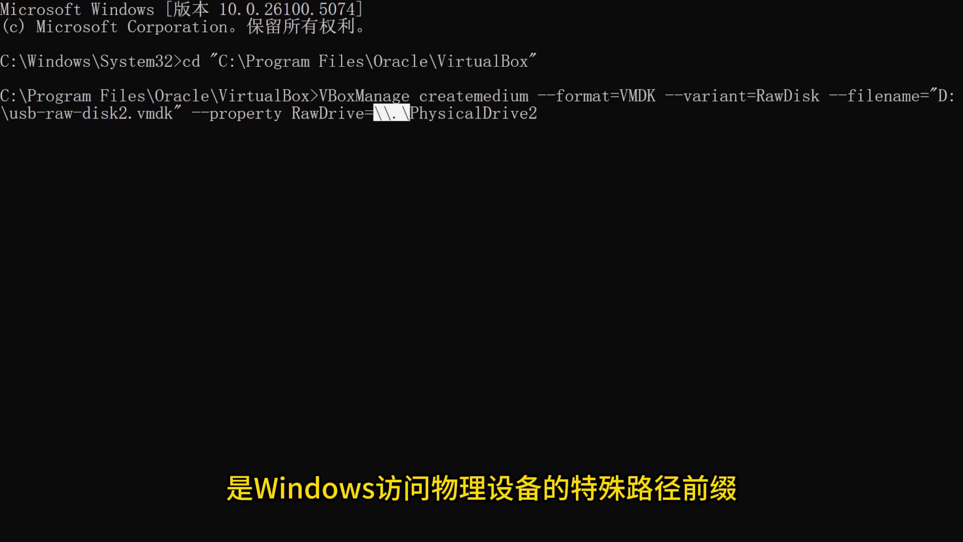
left_click_drag(414, 114, 533, 113)
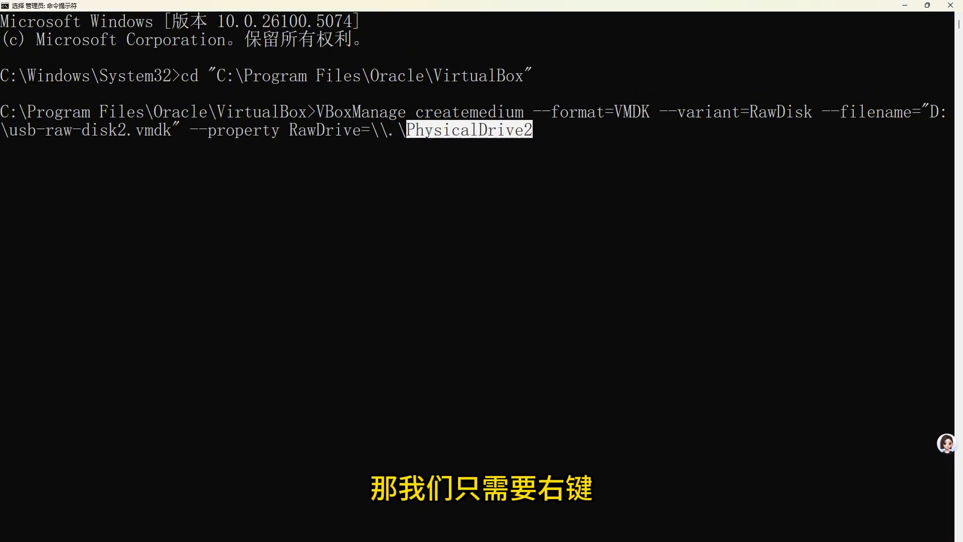
- Open Windows Disk Management and check which disk number the removable USB drive has
right_click(194, 541)
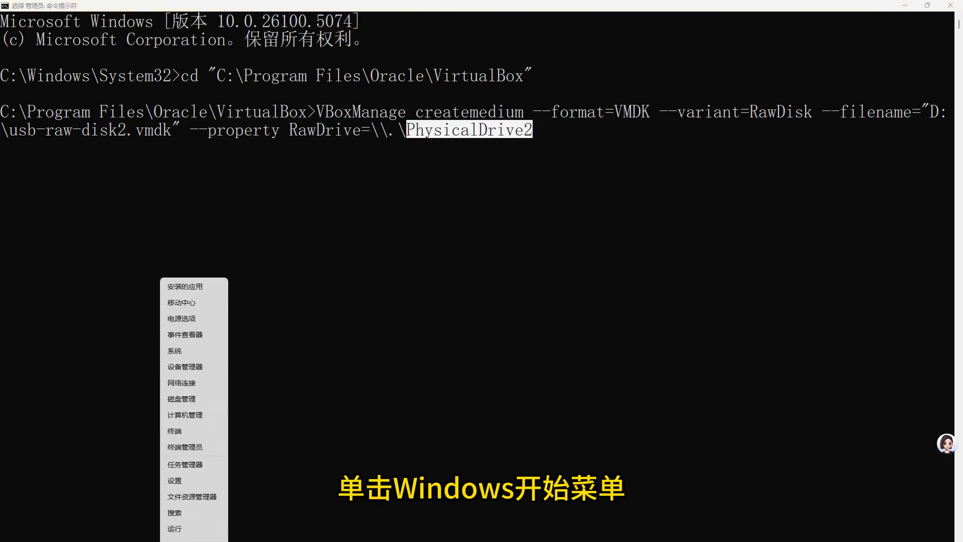
left_click(213, 399)
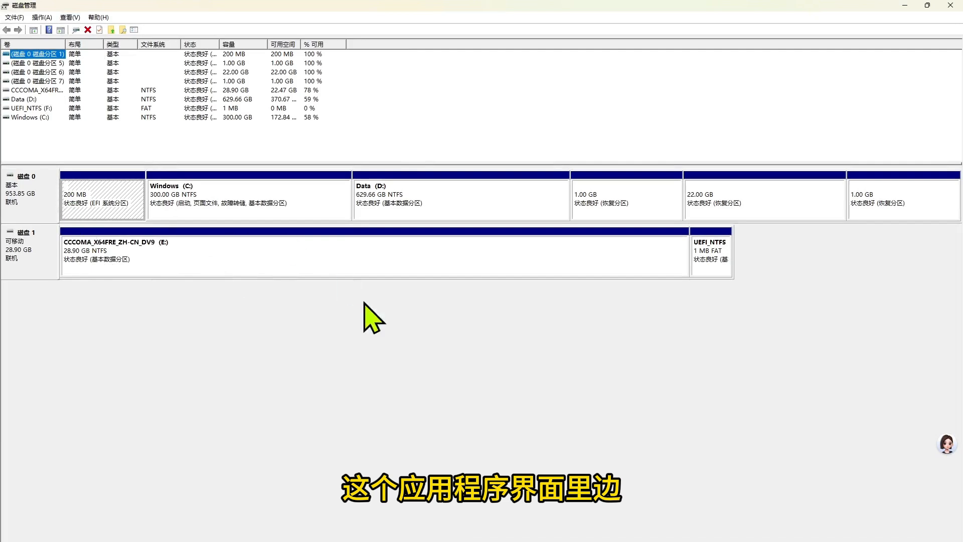
left_click(29, 198)
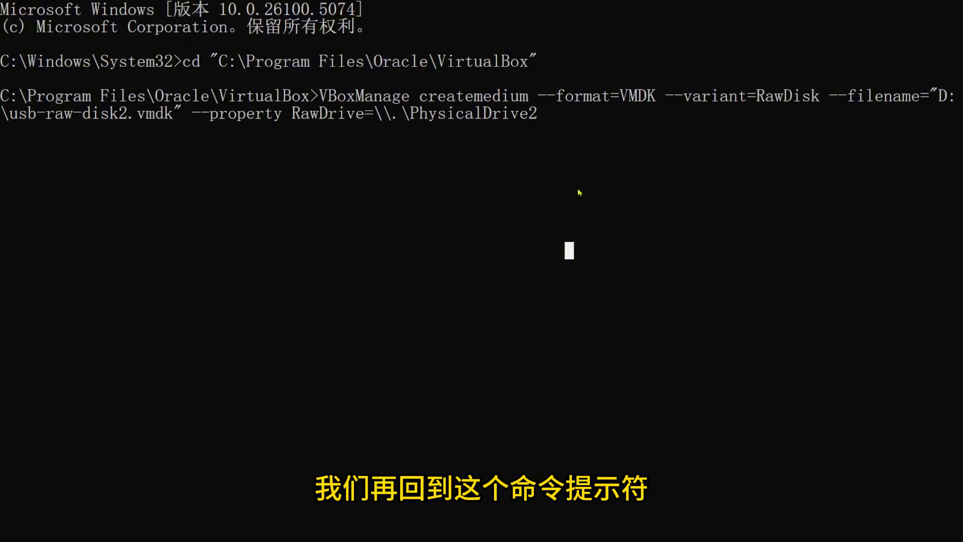
- Change the raw drive in the pending createmedium command to PhysicalDrive1 and run it in Command Prompt
key("BackSpace")
type("1")
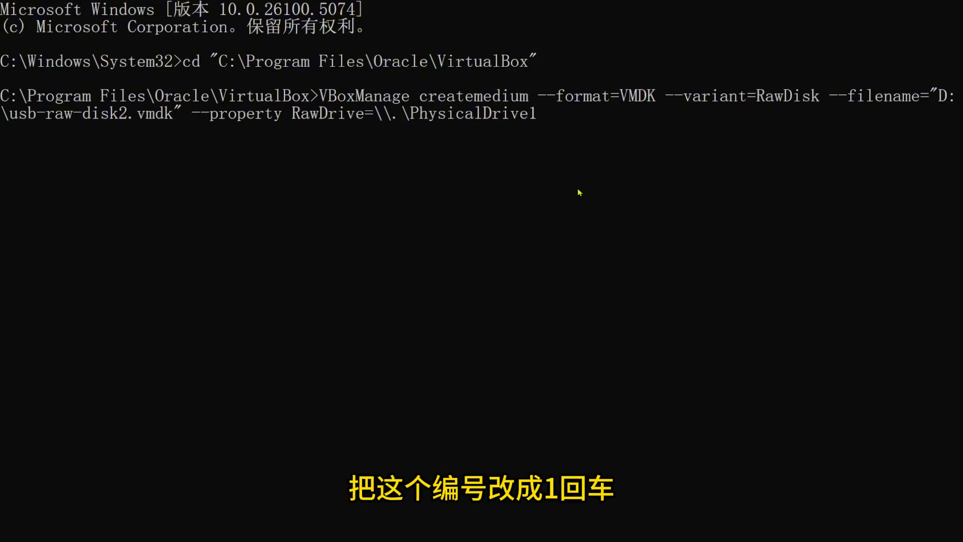
key("Return")
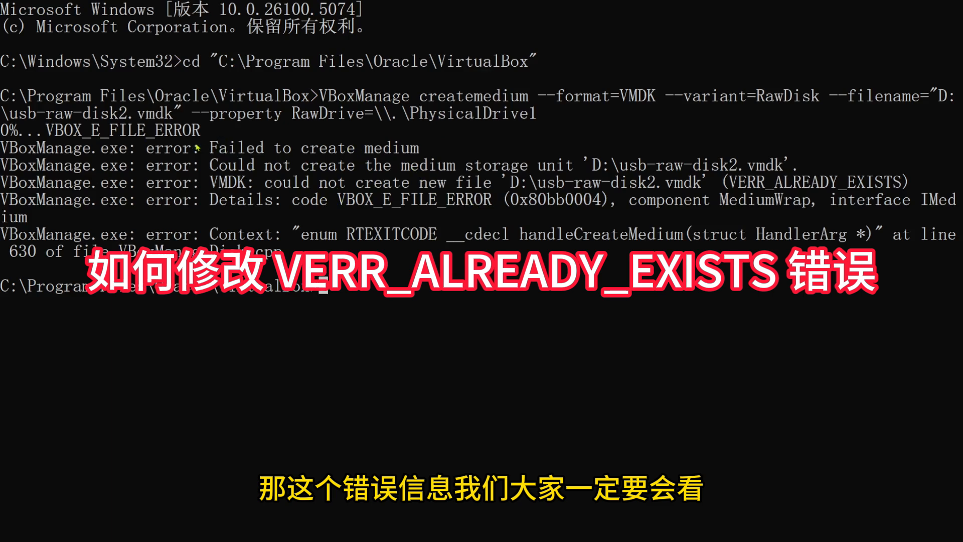
- Examine the createmedium output for the failure message, its error code and the VMDK file path concerned
left_click_drag(210, 148, 419, 147)
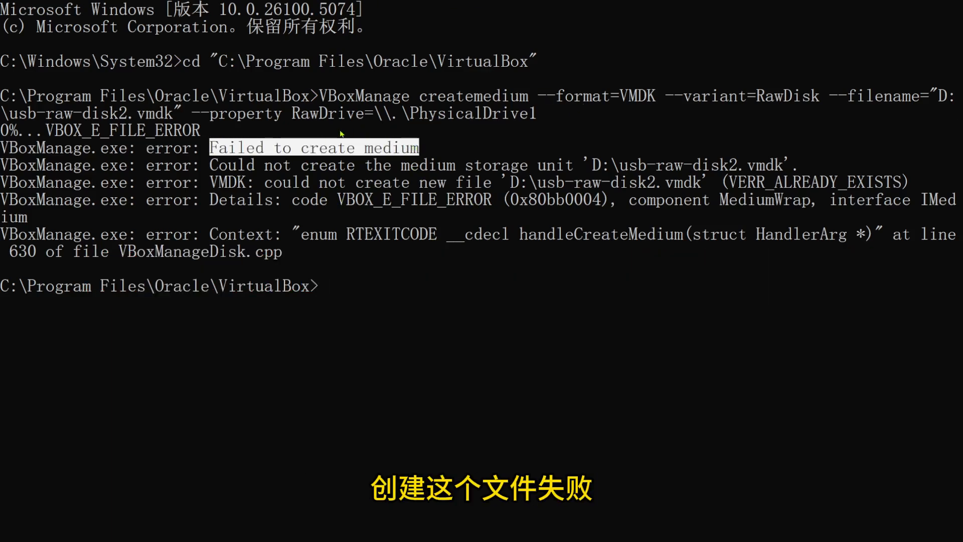
left_click_drag(728, 181, 898, 184)
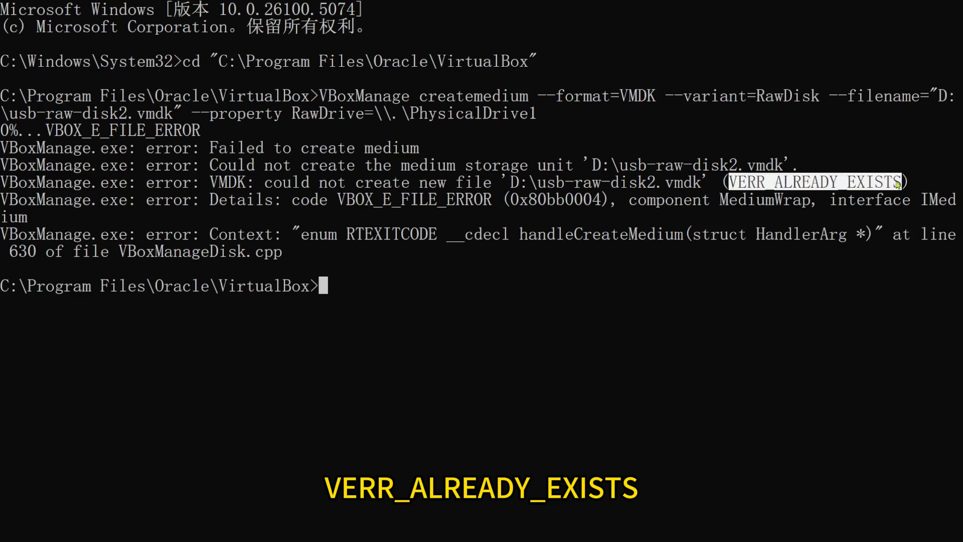
left_click_drag(592, 164, 778, 167)
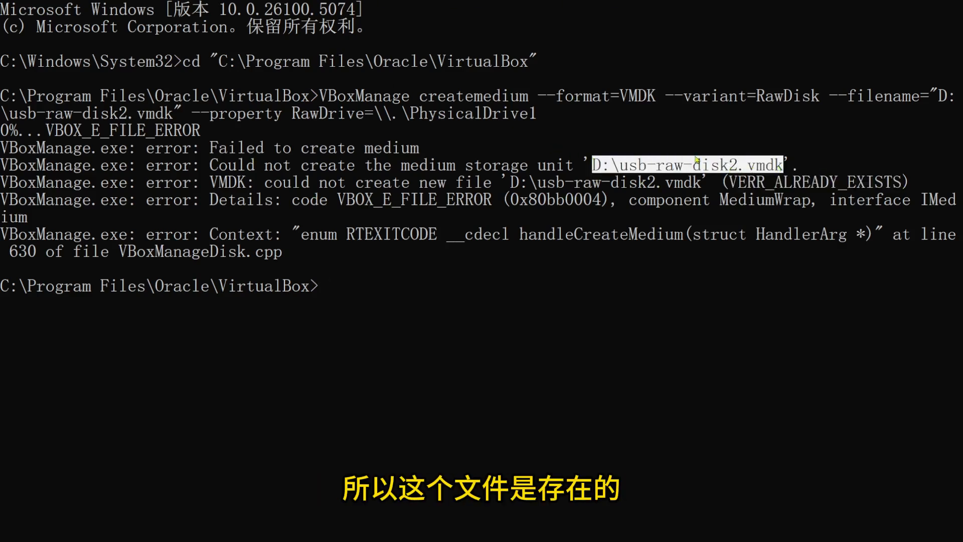
- Recall the createmedium command, change the VMDK file name to usb-raw-disk3.vmdk and run it again
left_click(531, 304)
key("Up")
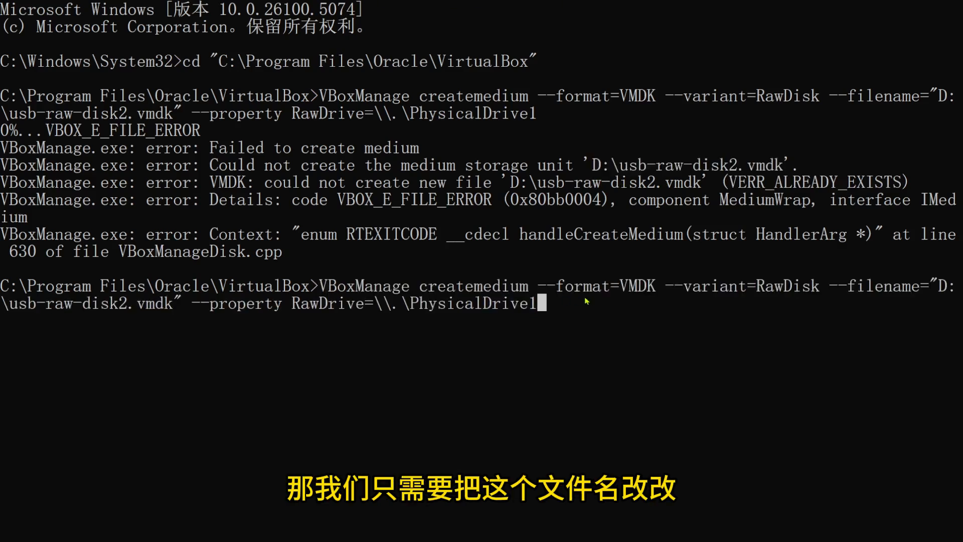
key("Left")
key("Left")
key("Left")
key("Left")
key("Left")
key("Left")
key("Left")
key("Left")
key("Left")
key("Left")
key("Left")
key("Left")
key("Left")
key("Left")
key("Left")
key("Left")
key("Left")
key("Left")
key("Left")
key("Left")
key("BackSpace")
type("3")
key("Return")
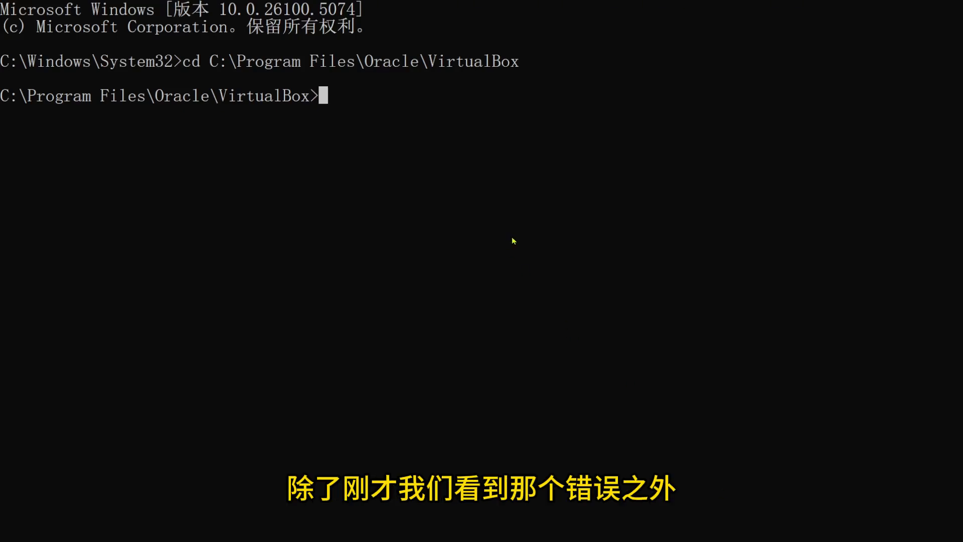
- Try to create the raw disk file D:\usb-raw-disk-3-1.vmdk for PhysicalDrive2 with VBoxManage createmedium and examine the error code
type("VBoxManage createmedium --format=VMDK --variant=RawDisk --filename=\"D:\\usb-raw-disk-3-1.vmdk\" --property RawDrive=\\\\.\\PhysicalDrive2")
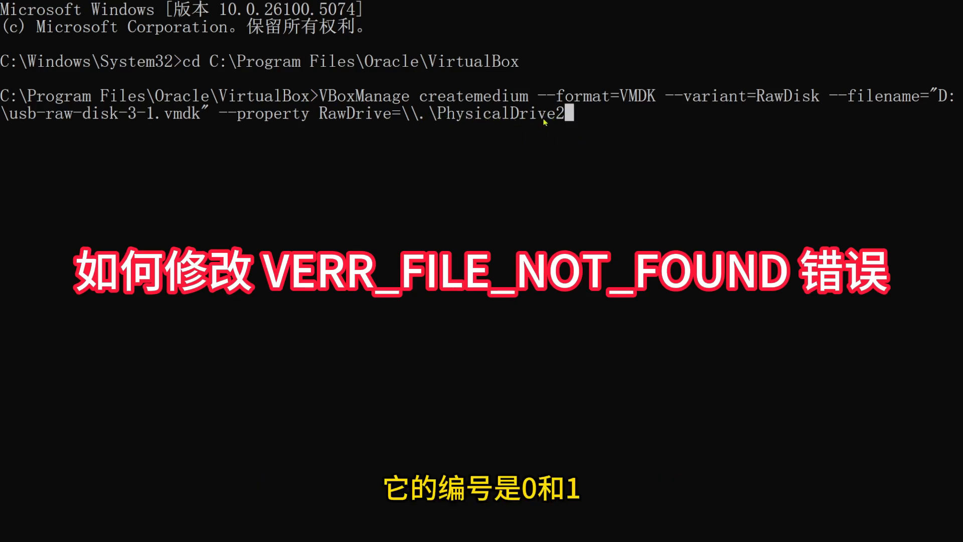
key("Return")
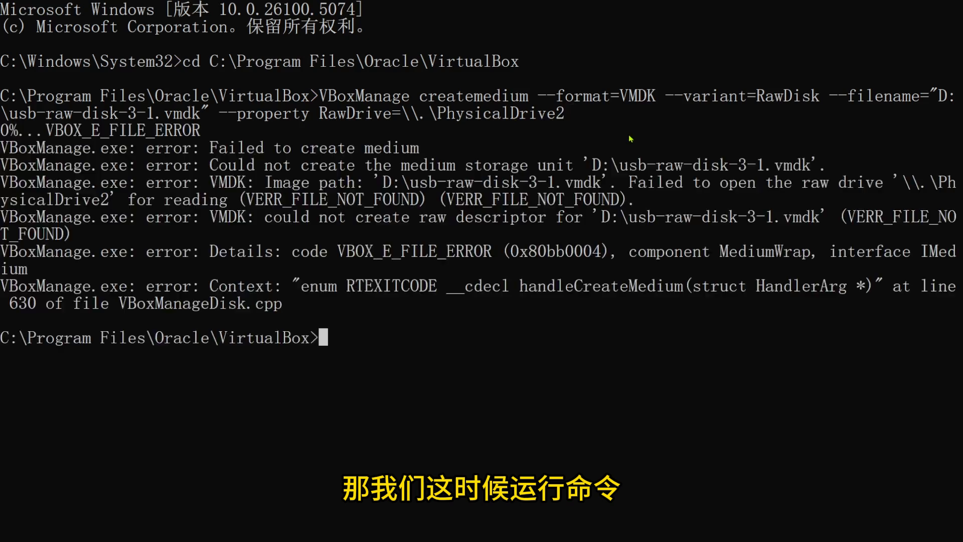
left_click_drag(847, 216, 64, 236)
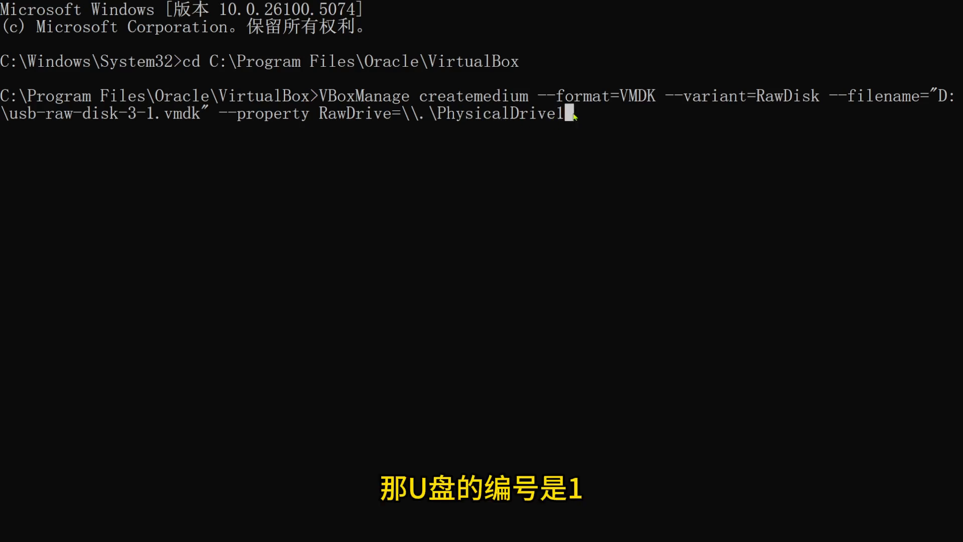
- Try to create D:\usb-raw-disk-3-1.vmdk for PhysicalDrive1 and examine the error code in the output
key("Return")
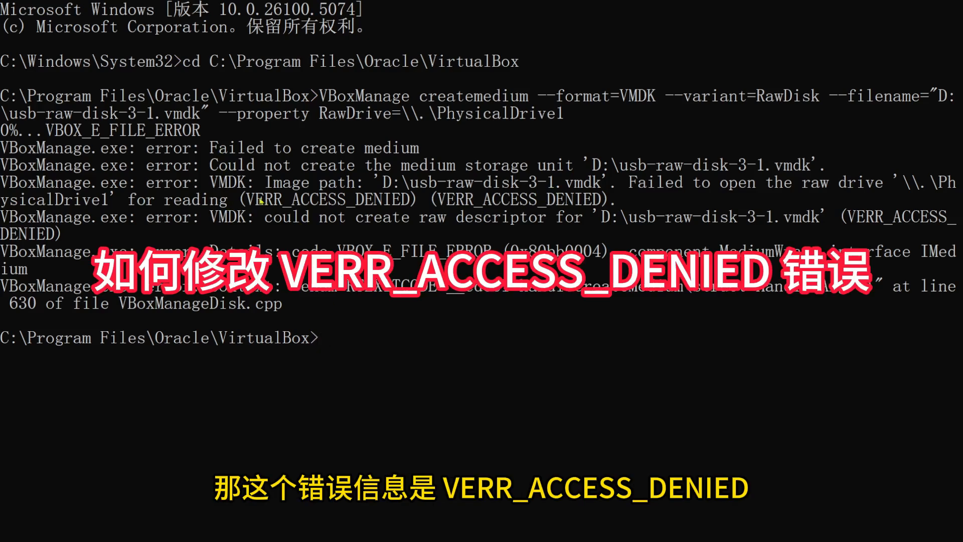
left_click_drag(251, 201, 408, 208)
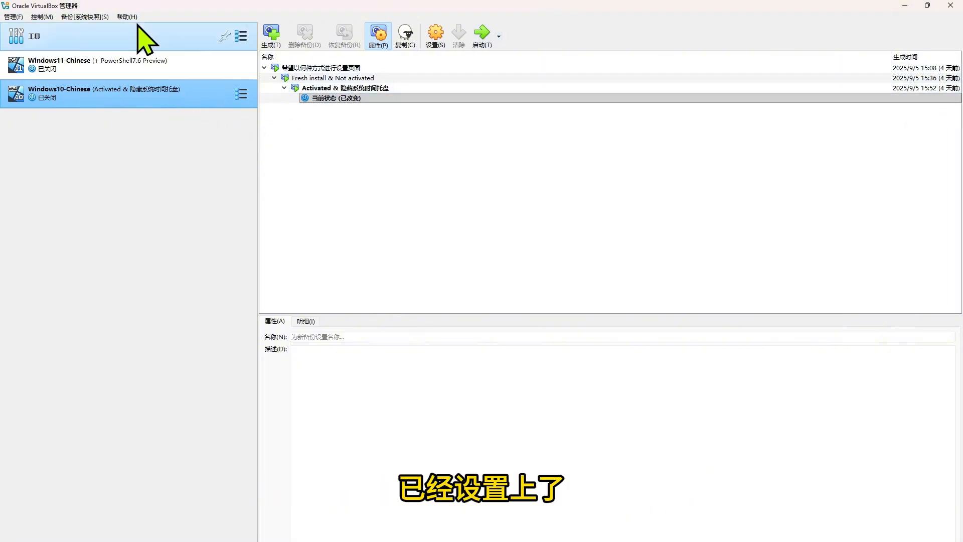
- In VirtualBox Manager, open the Windows10-Chinese machine's USB settings and select the Kingston DataTraveler 3.0 device filter
left_click(433, 40)
left_click(334, 345)
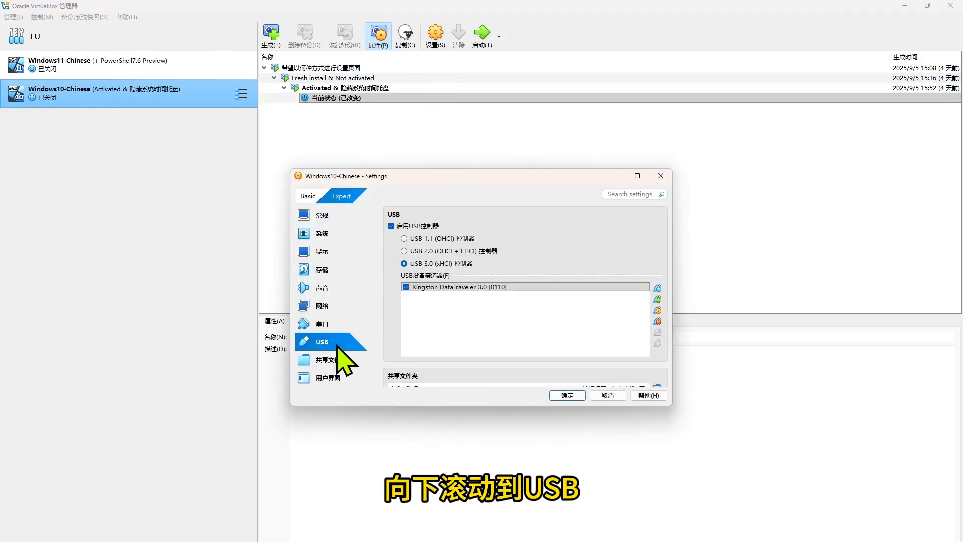
left_click(495, 288)
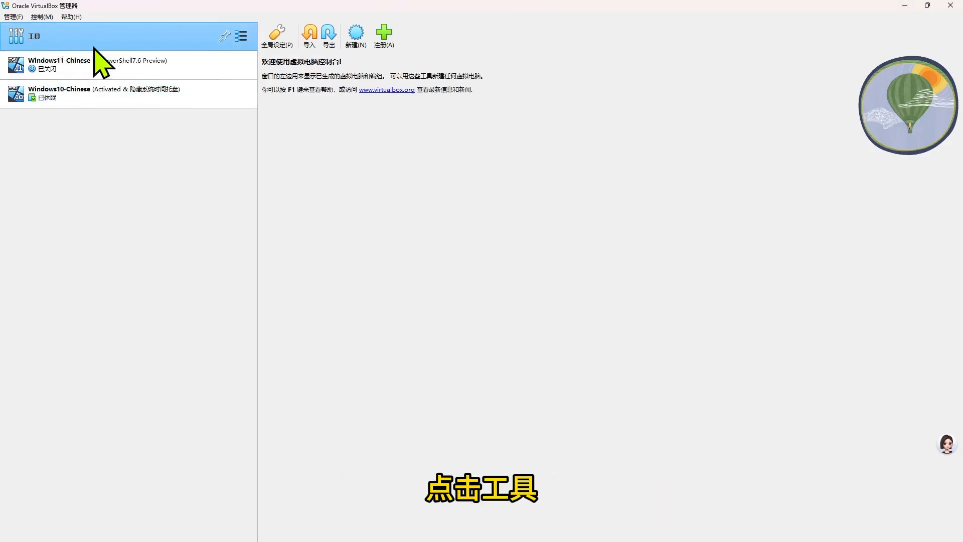
- Create a new virtual machine named Windows-Boot-From-USB, stored in the folder D:\OracleVirtualBox-VMs
left_click(356, 33)
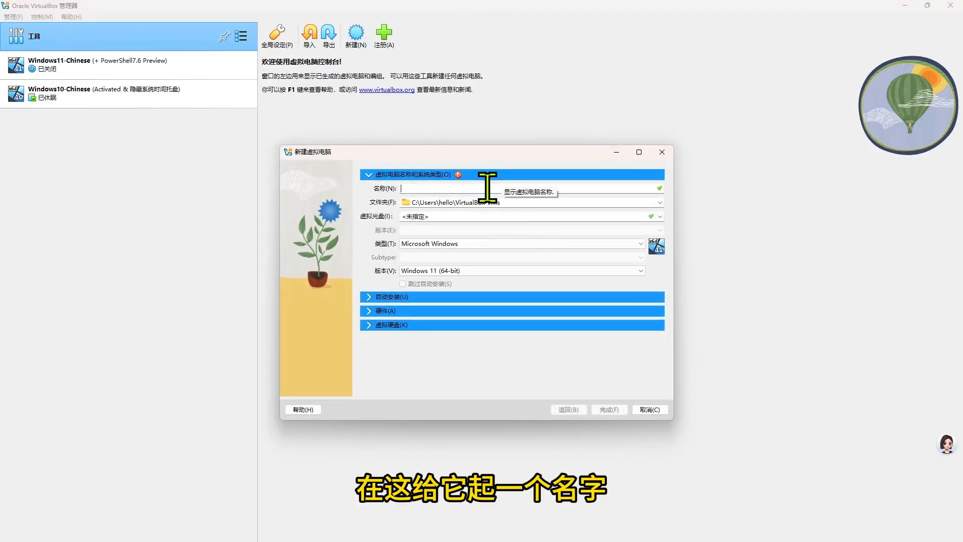
type("Windows-Boot-From-USB")
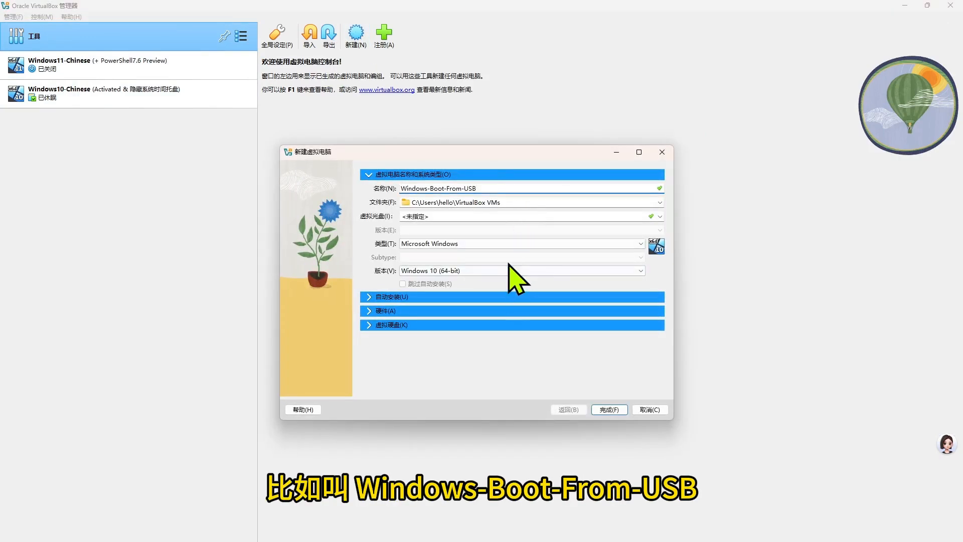
left_click(660, 202)
left_click(434, 228)
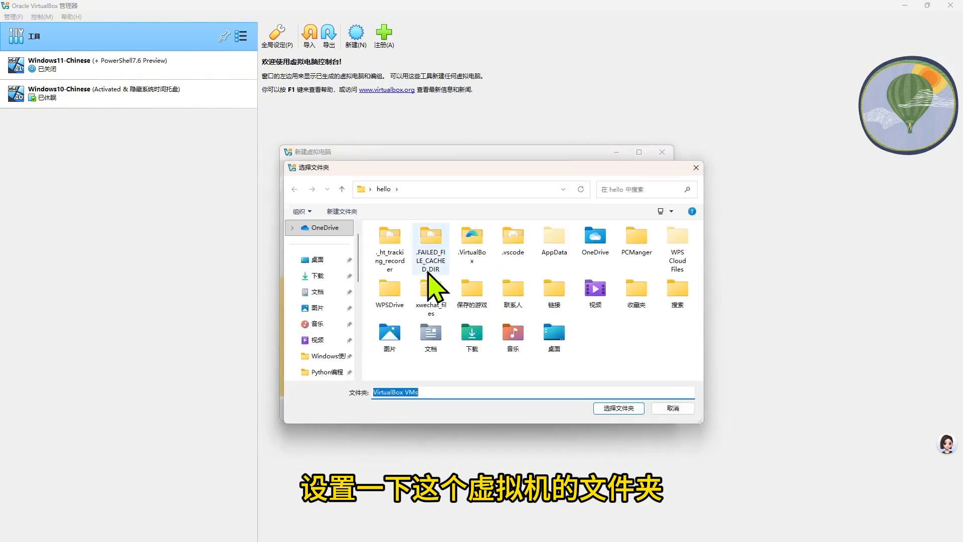
scroll(312, 313, "down", 5)
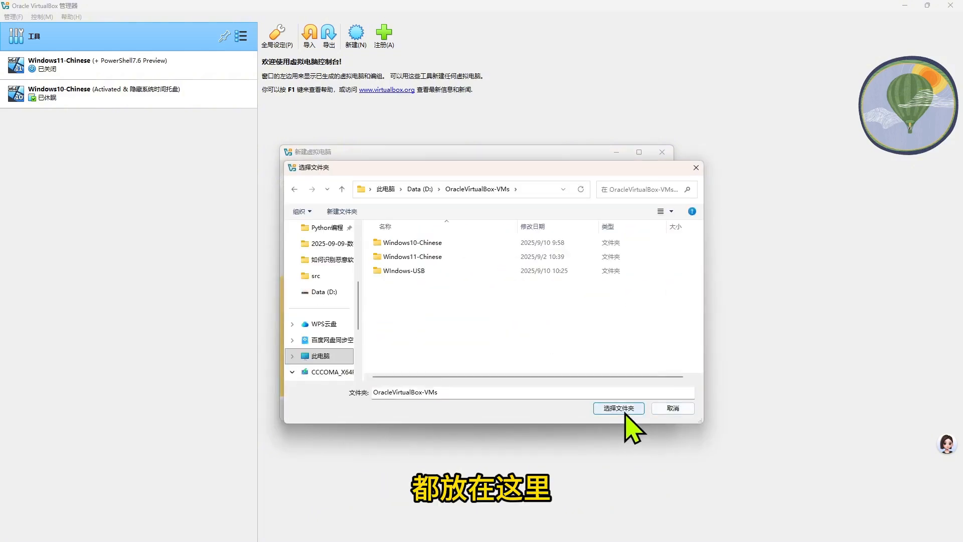
left_click(622, 409)
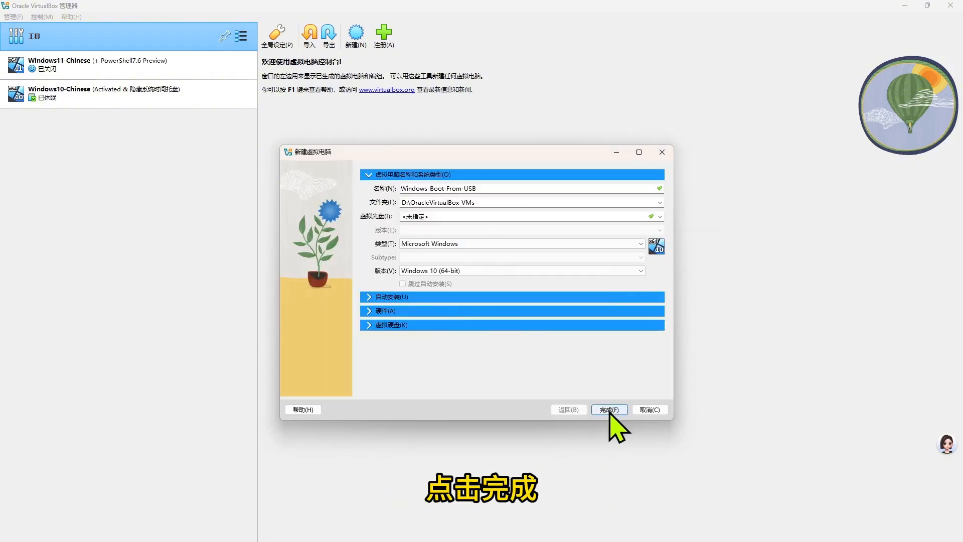
left_click(609, 409)
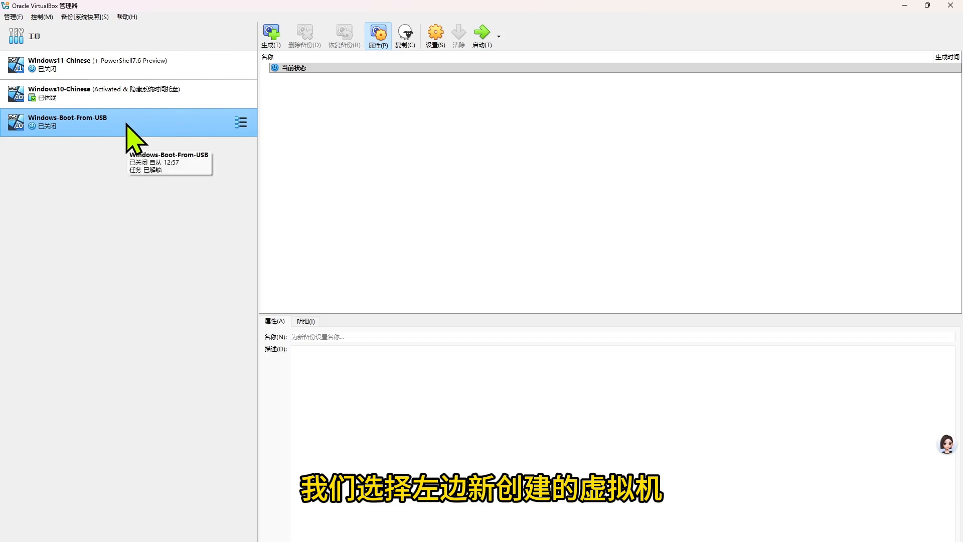
- Attach the disk file D:\usb-raw-disk.vmdk as a hard disk on the SATA controller of the Windows-Boot-From-USB machine
left_click(436, 35)
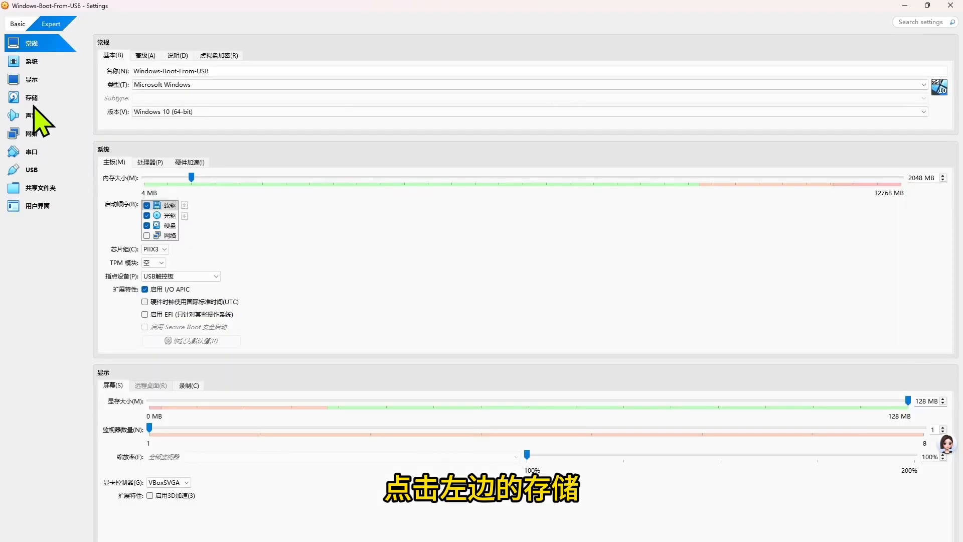
left_click(32, 97)
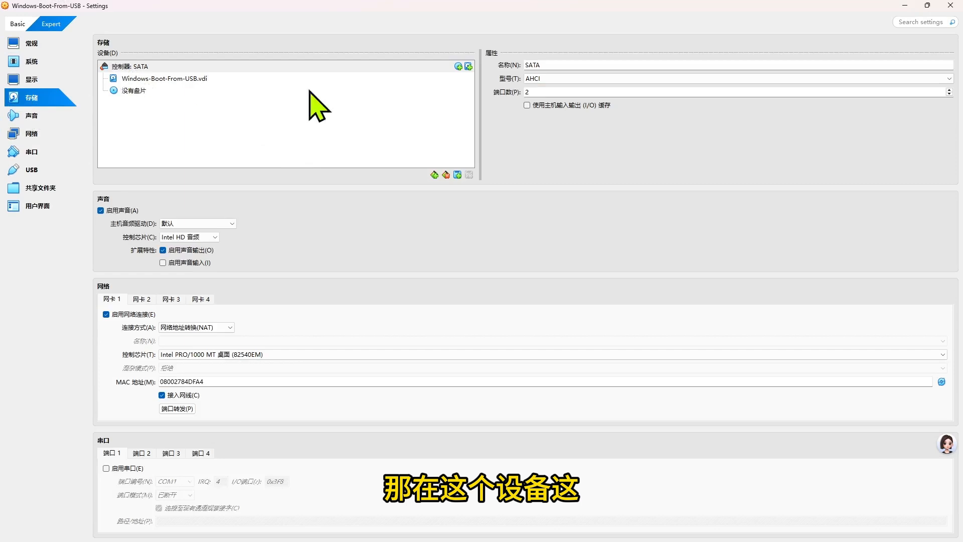
left_click(457, 174)
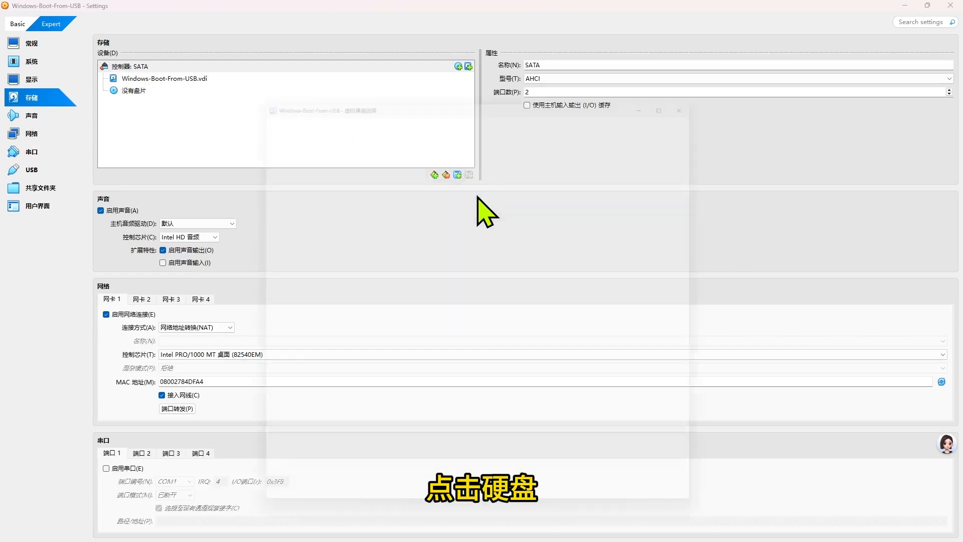
left_click(300, 192)
mouse_move(300, 196)
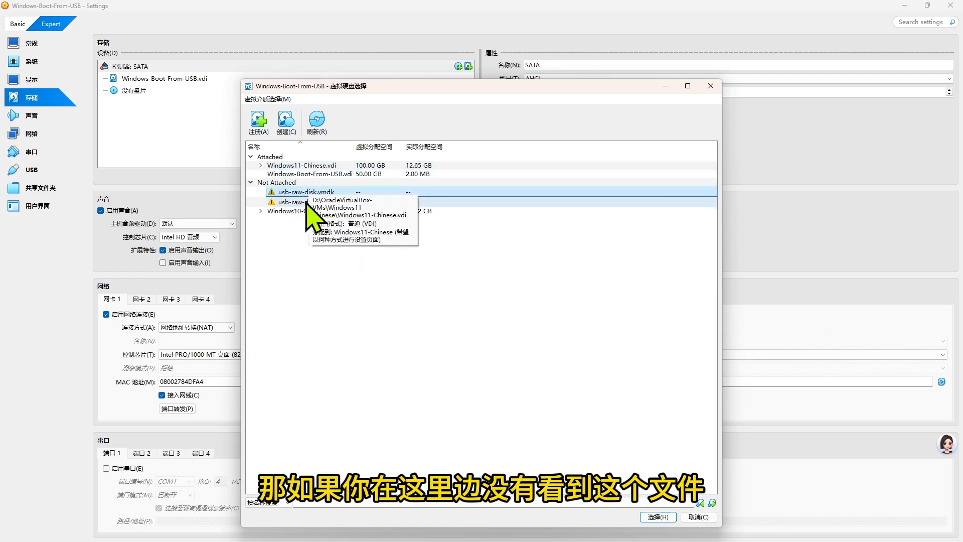
left_click(259, 131)
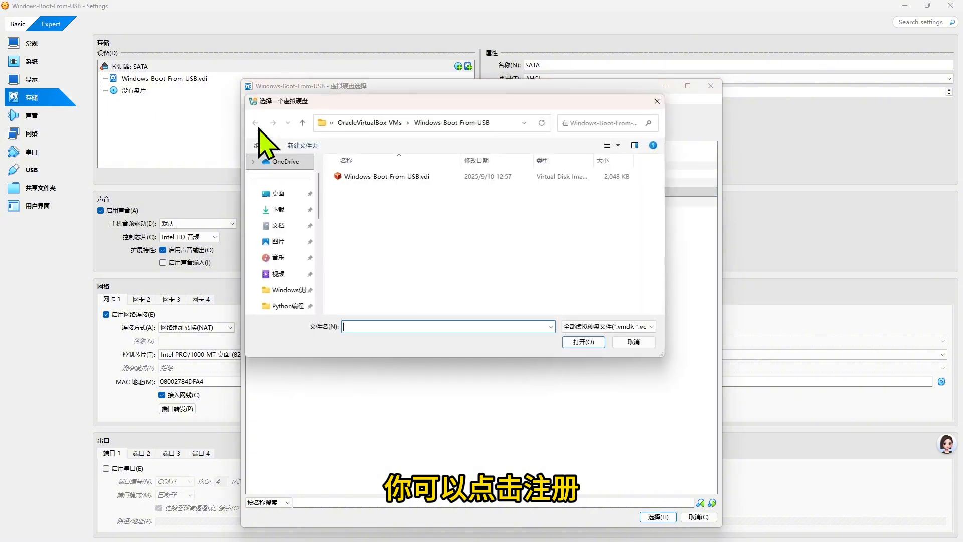
left_click(281, 273)
double_click(386, 245)
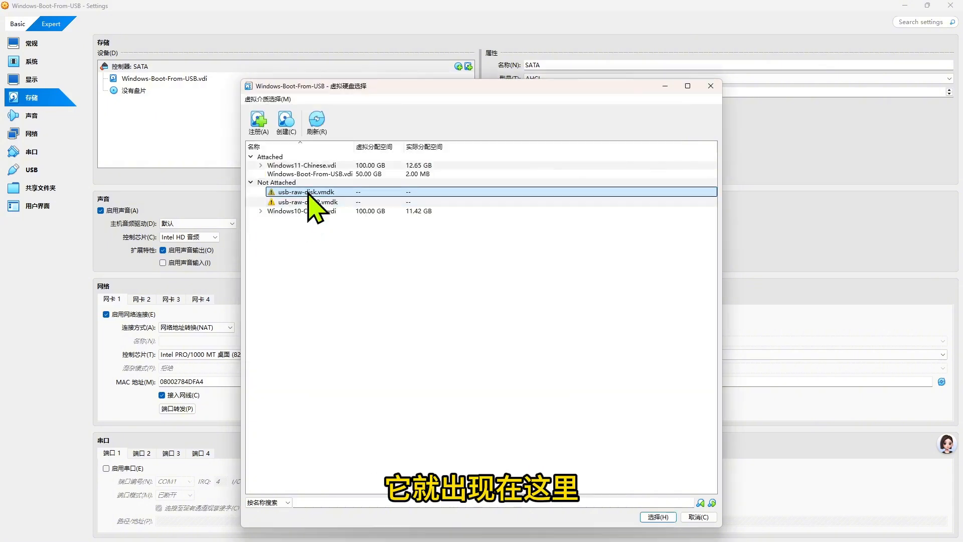
left_click(657, 517)
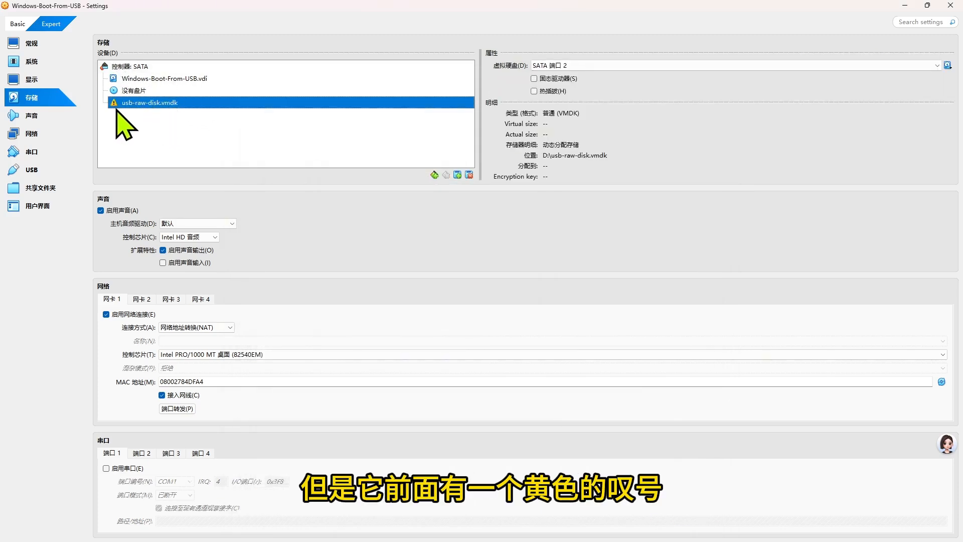
mouse_move(114, 106)
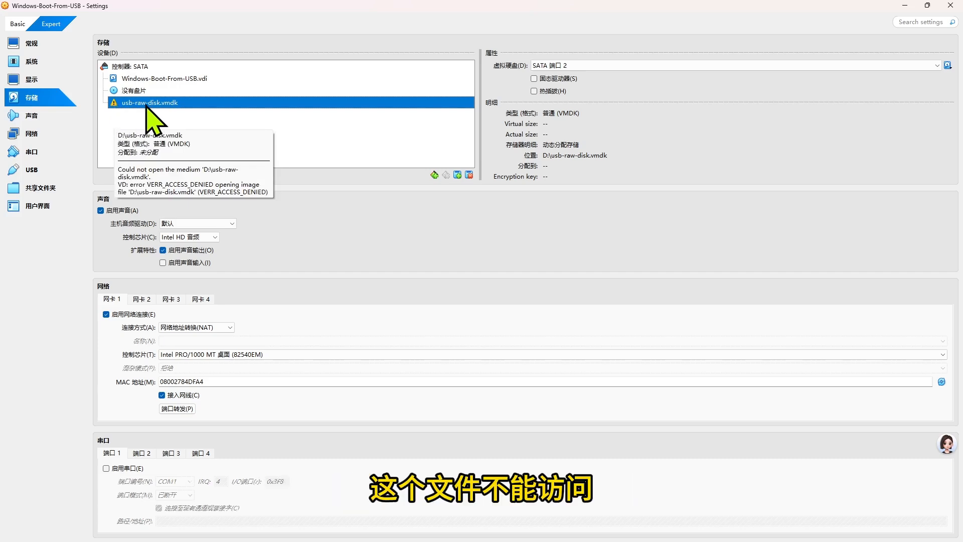
- Put the hard disk first in the machine's boot order and try to start the virtual machine
left_click(36, 63)
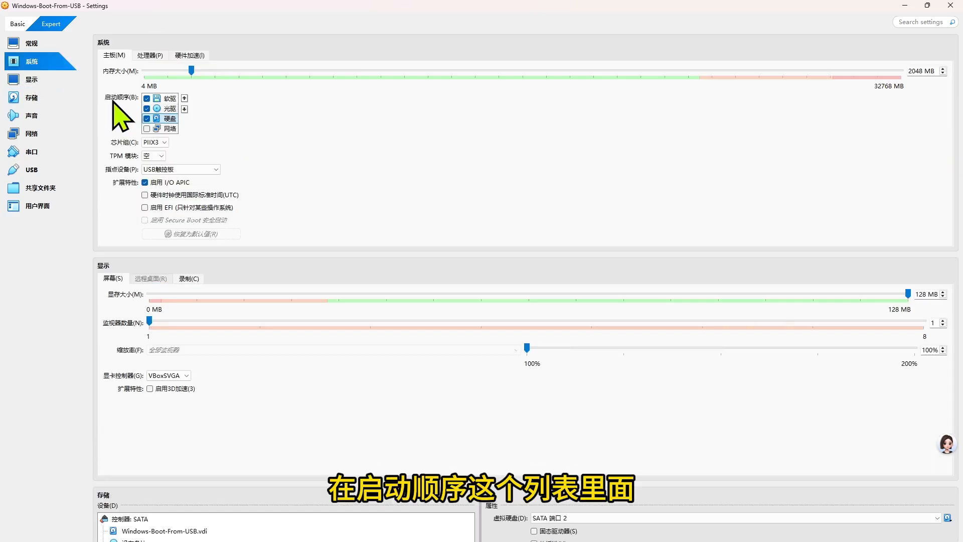
left_click(184, 98)
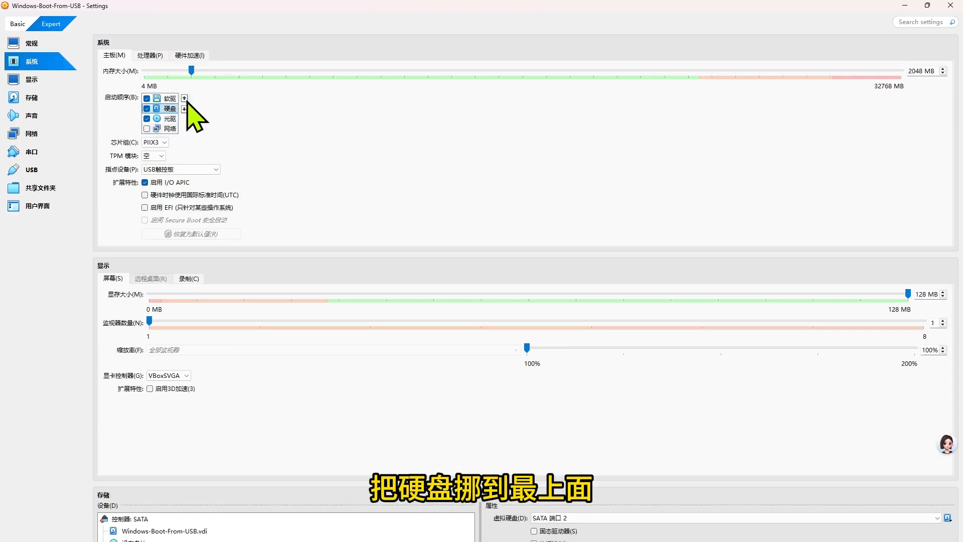
left_click(185, 98)
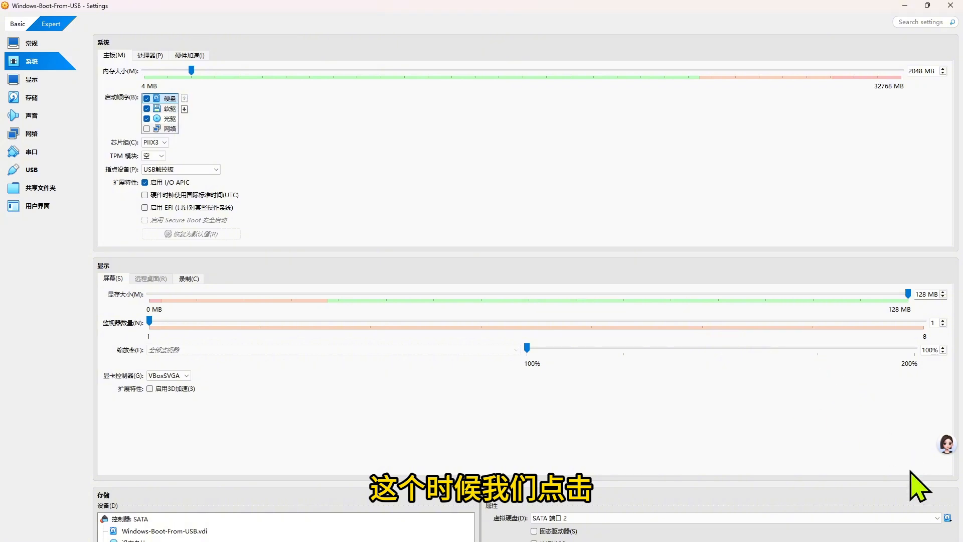
left_click(871, 541)
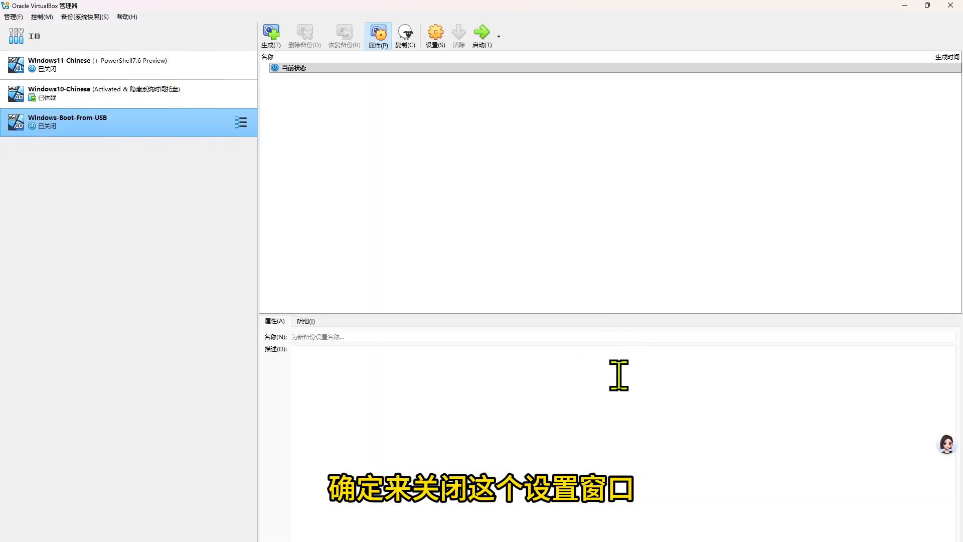
left_click(481, 33)
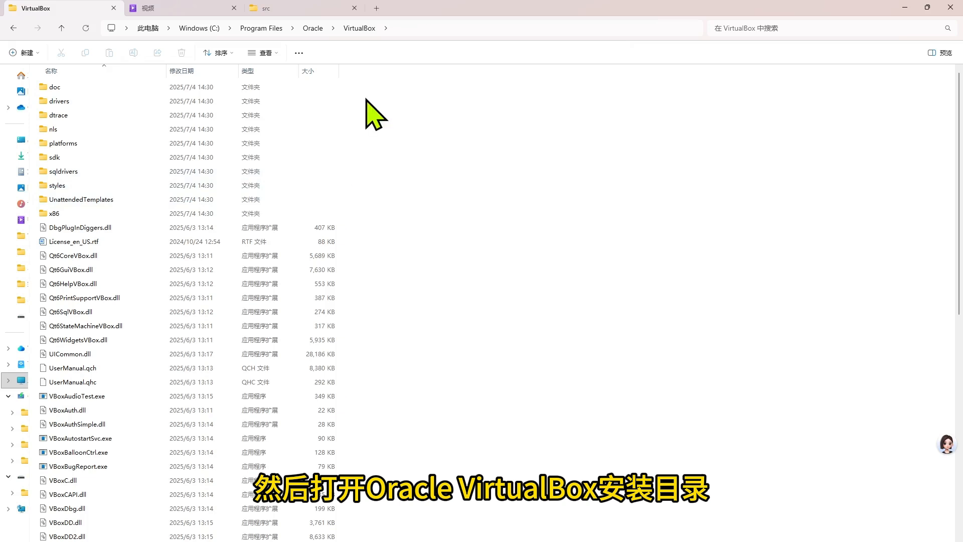
- In File Explorer, set VBoxSVC.exe in C:\Program Files\Oracle\VirtualBox to run as administrator for all users
left_click(420, 28)
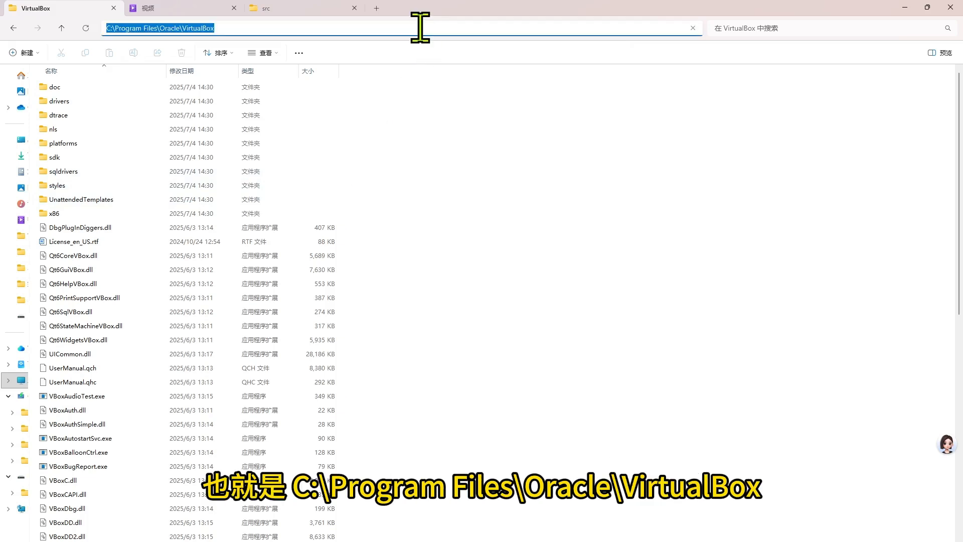
scroll(155, 296, "down", 10)
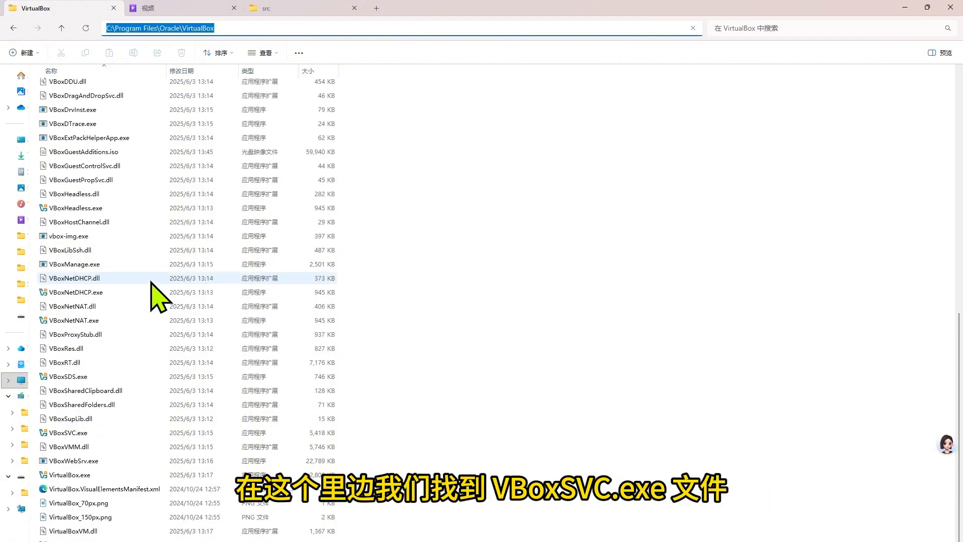
left_click(80, 433)
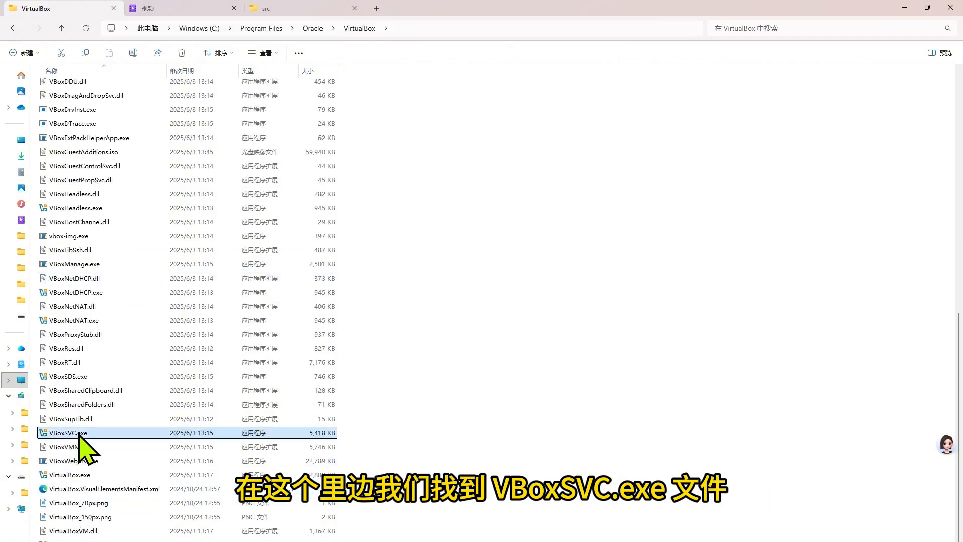
right_click(113, 435)
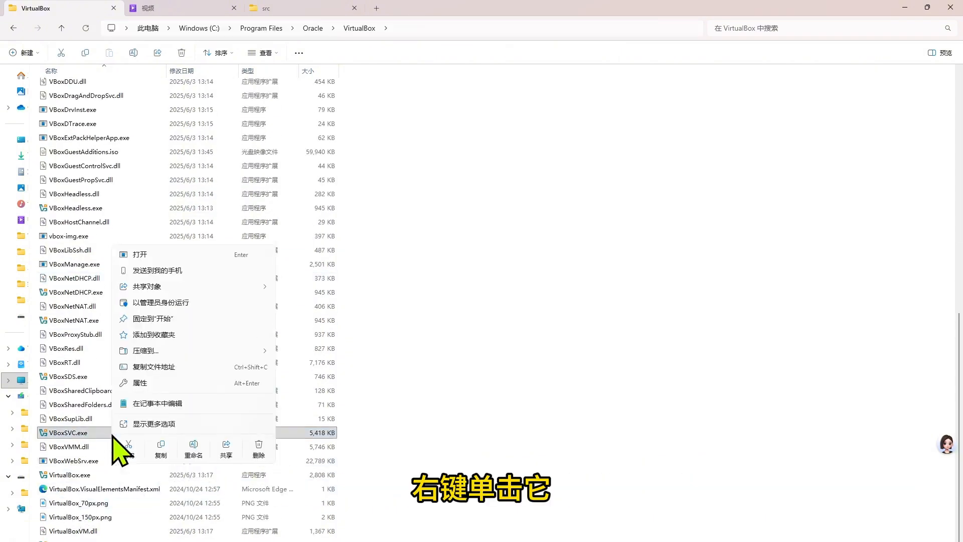
left_click(151, 381)
left_click(156, 272)
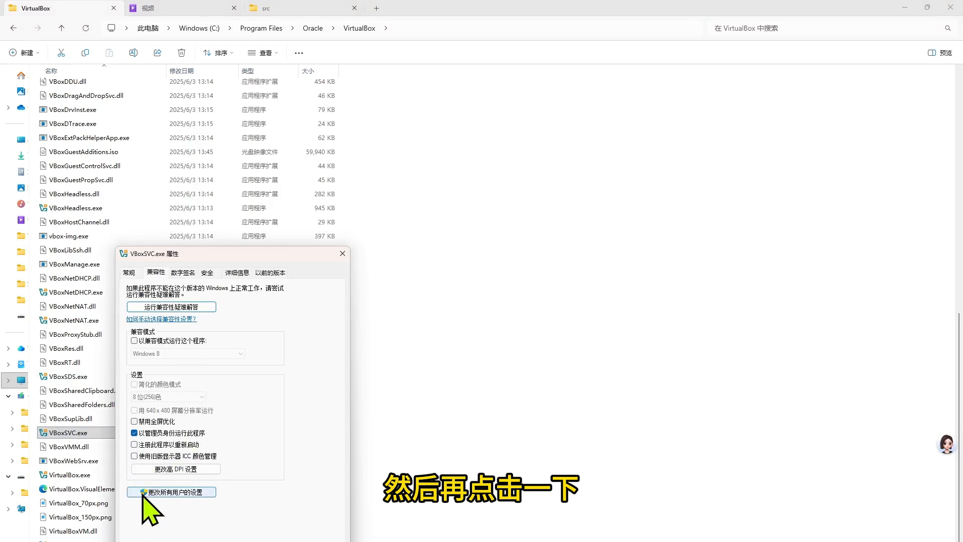
left_click(179, 493)
left_click(151, 455)
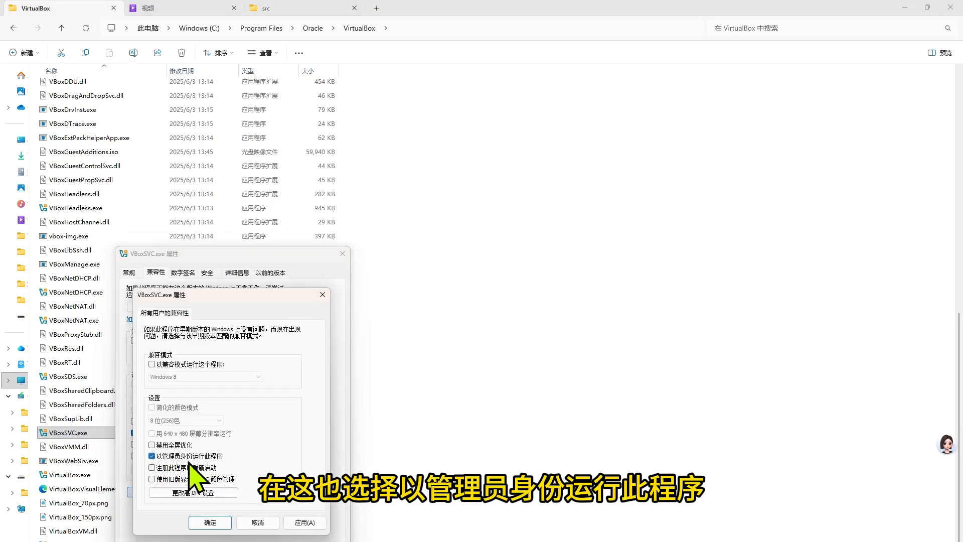
left_click(209, 522)
key("Return")
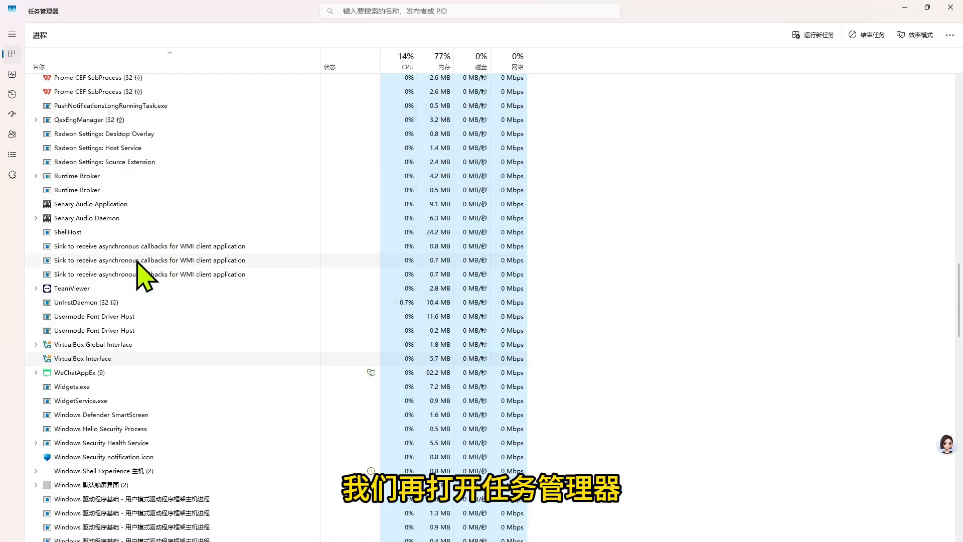
- In Task Manager, end the VirtualBox Interface and VirtualBox Global Interface processes
scroll(150, 165, "up", 10)
scroll(161, 186, "down", 10)
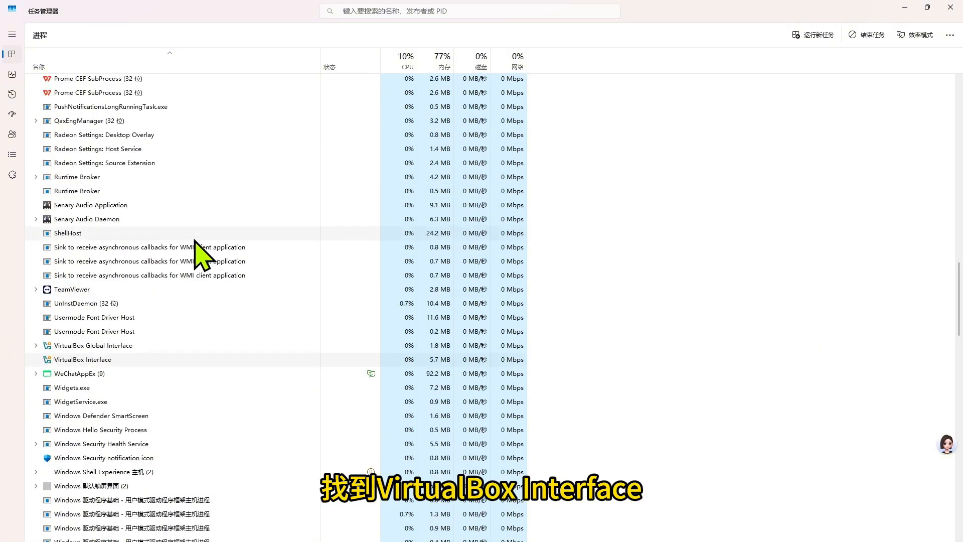
right_click(157, 360)
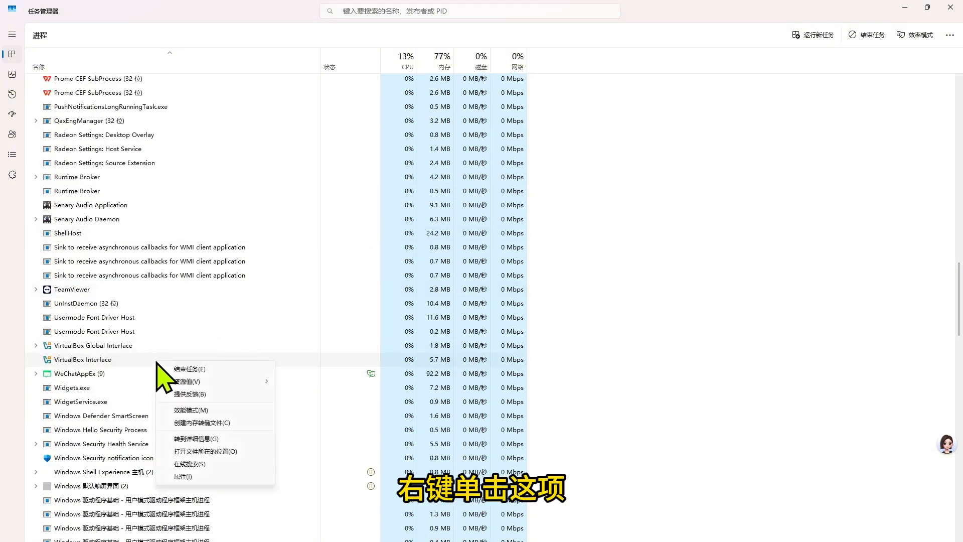
left_click(195, 369)
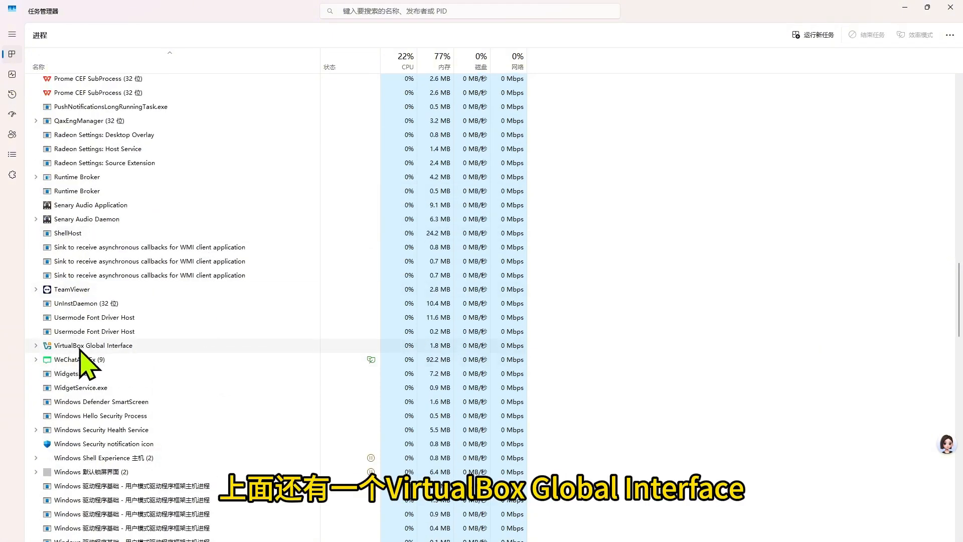
right_click(178, 346)
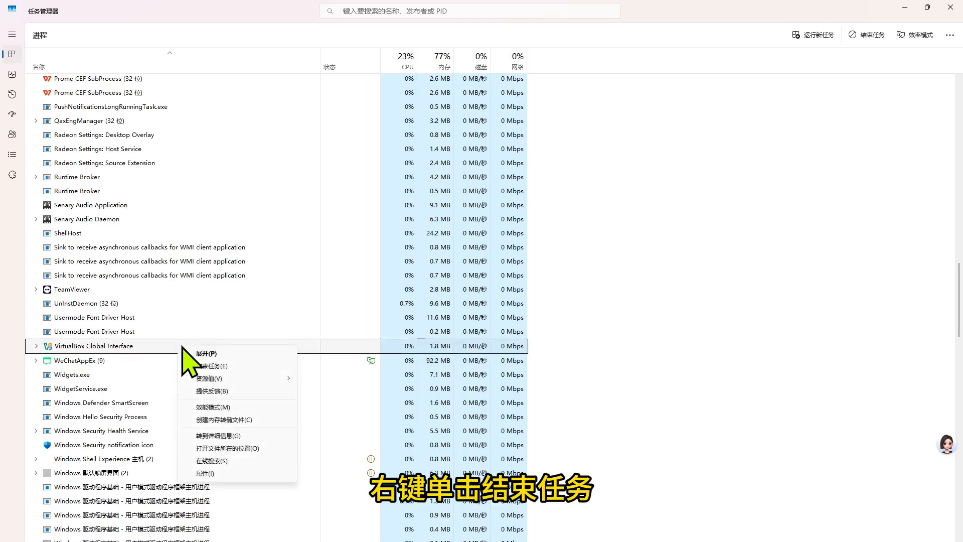
left_click(211, 367)
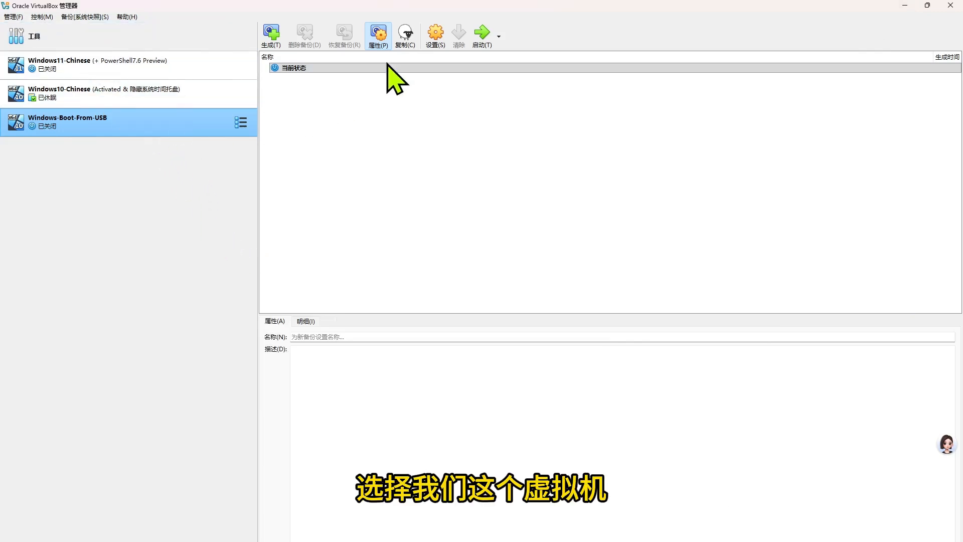
- In VirtualBox Manager, check whether usb-raw-disk.vmdk is accessible in the storage settings of Windows-Boot-From-USB
left_click(434, 37)
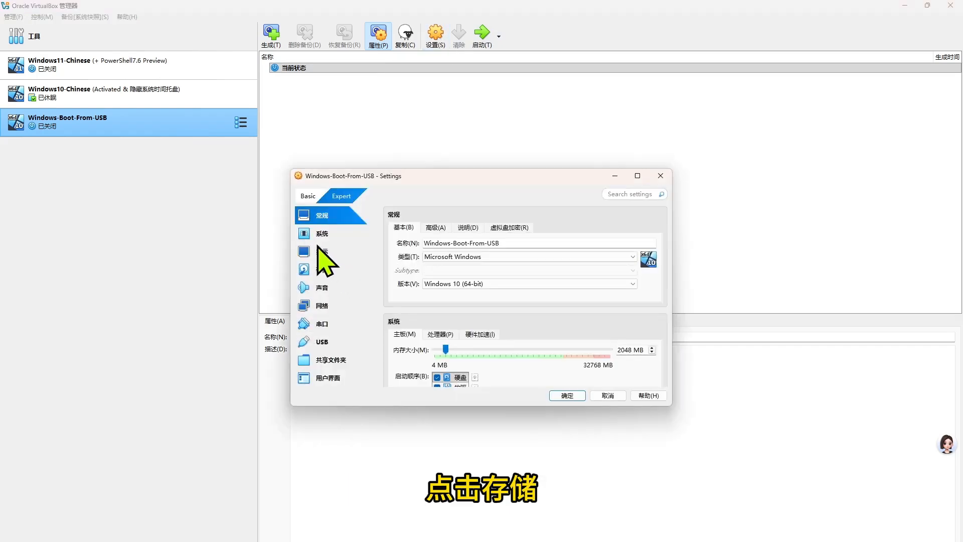
left_click(326, 270)
left_click(428, 278)
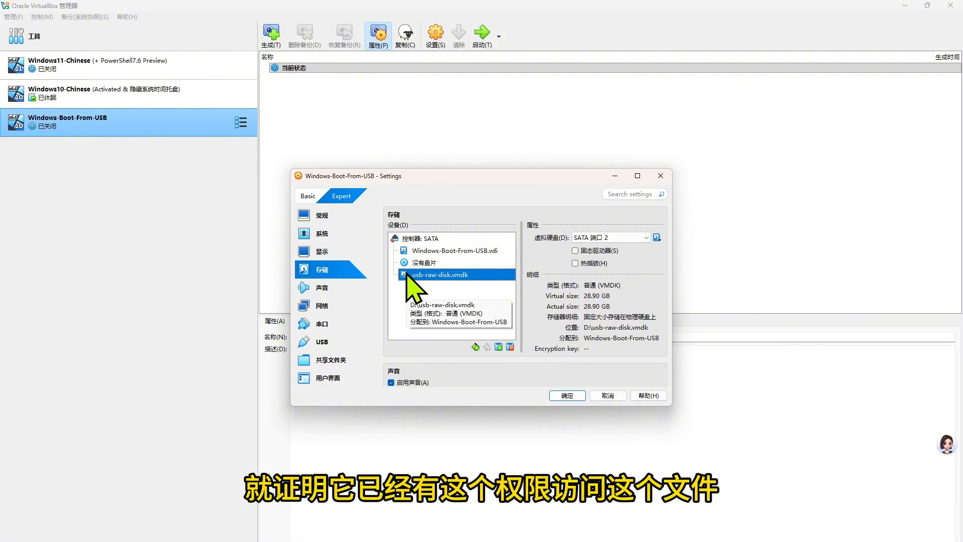
key("Return")
- Try to boot the Windows-Boot-From-USB machine, dismiss the optical disk prompt and power the machine off
left_click(481, 37)
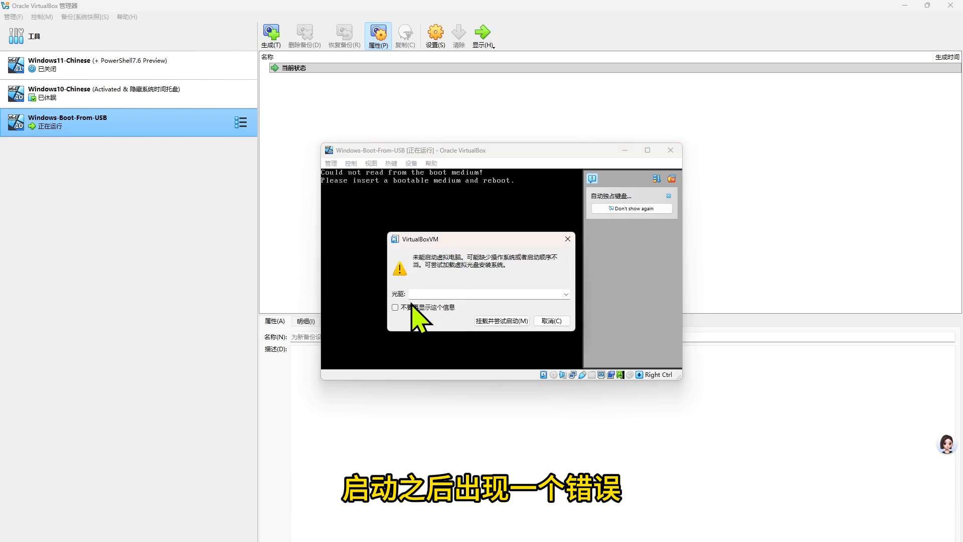
left_click(436, 293)
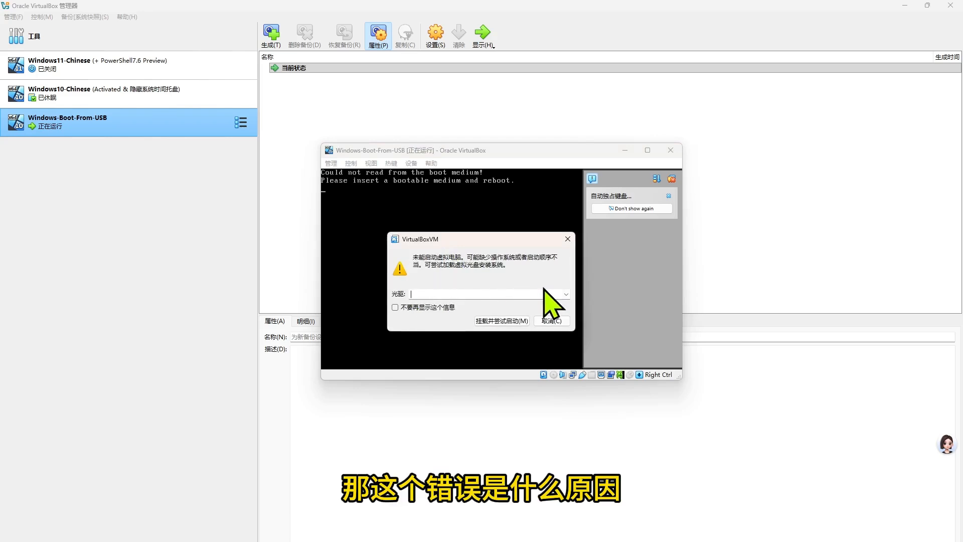
left_click(551, 321)
left_click(676, 152)
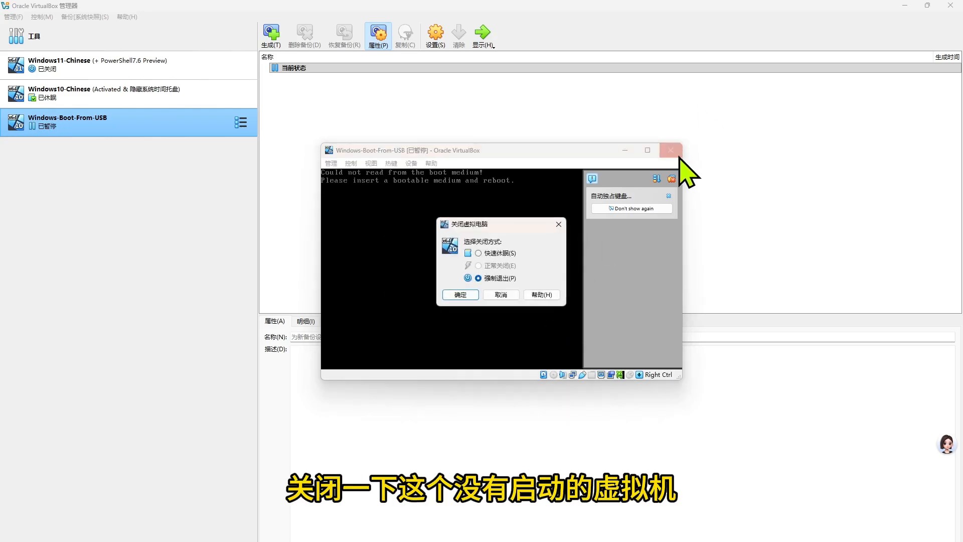
left_click(459, 294)
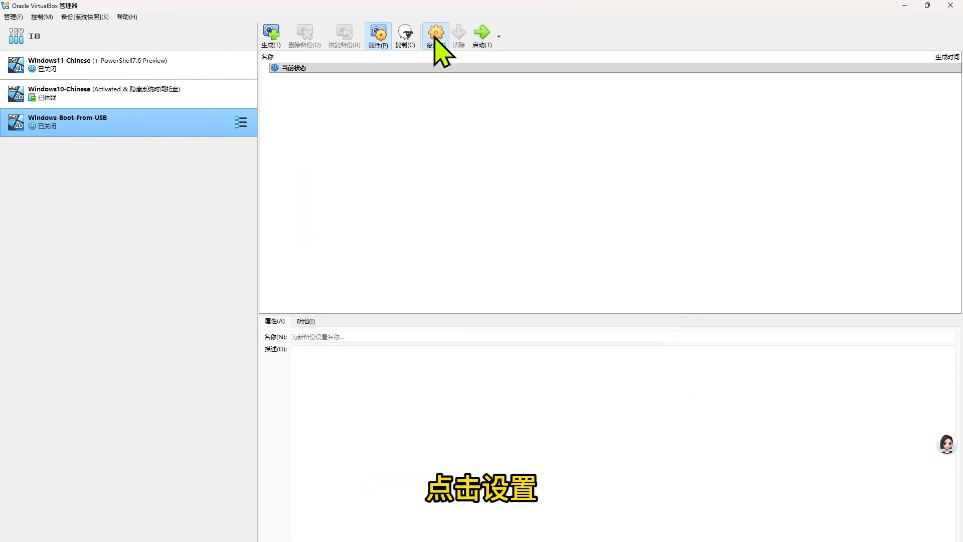
- Remove Windows-Boot-From-USB.vdi from the machine's storage devices, keeping usb-raw-disk.vmdk attached
left_click(436, 40)
left_click(329, 270)
left_click(429, 251)
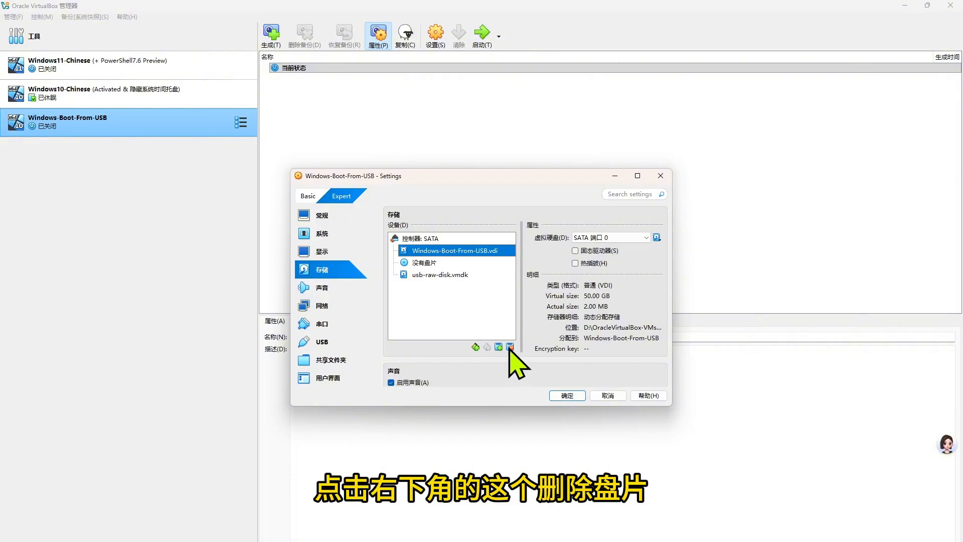
left_click(510, 346)
left_click(423, 262)
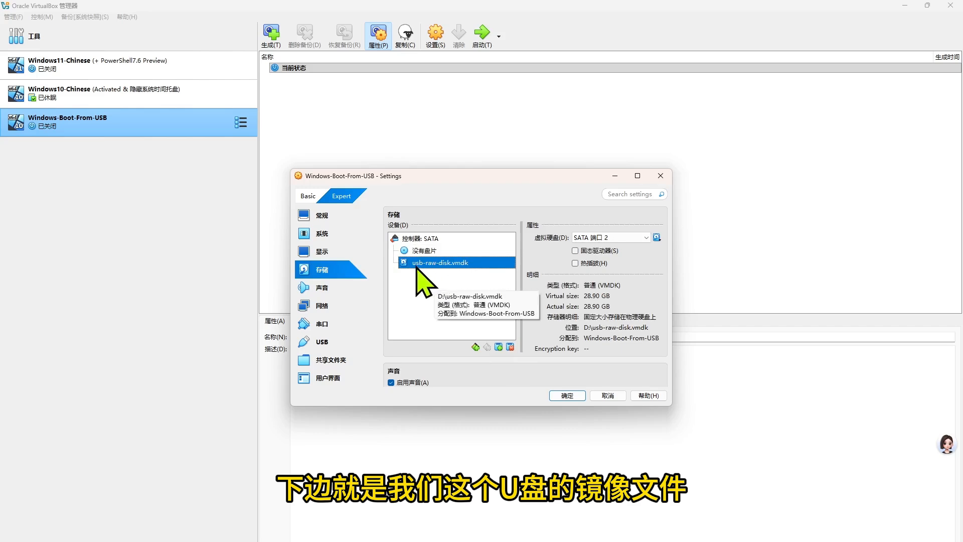
left_click(568, 396)
- Try to boot the machine from the USB raw disk, examine the boot screen and power the machine off
left_click(482, 33)
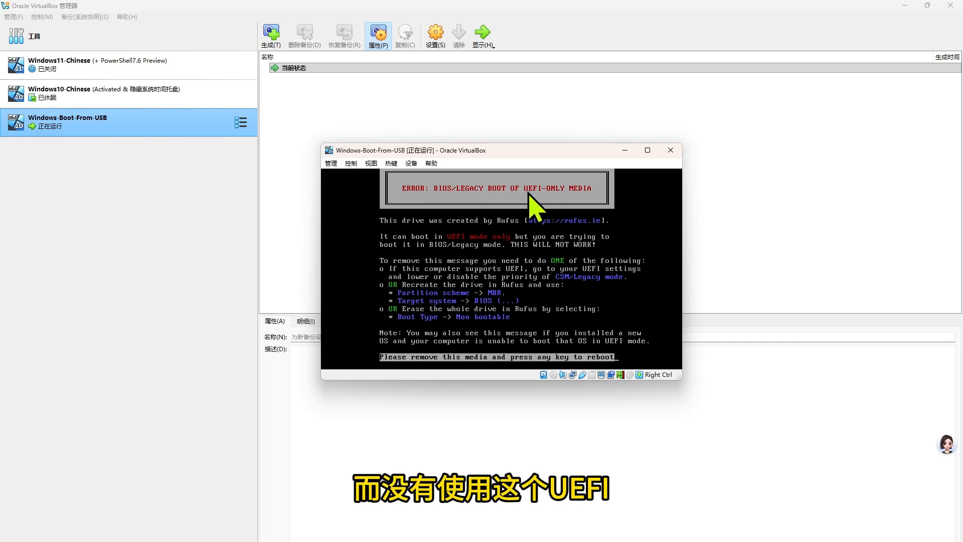
left_click(671, 150)
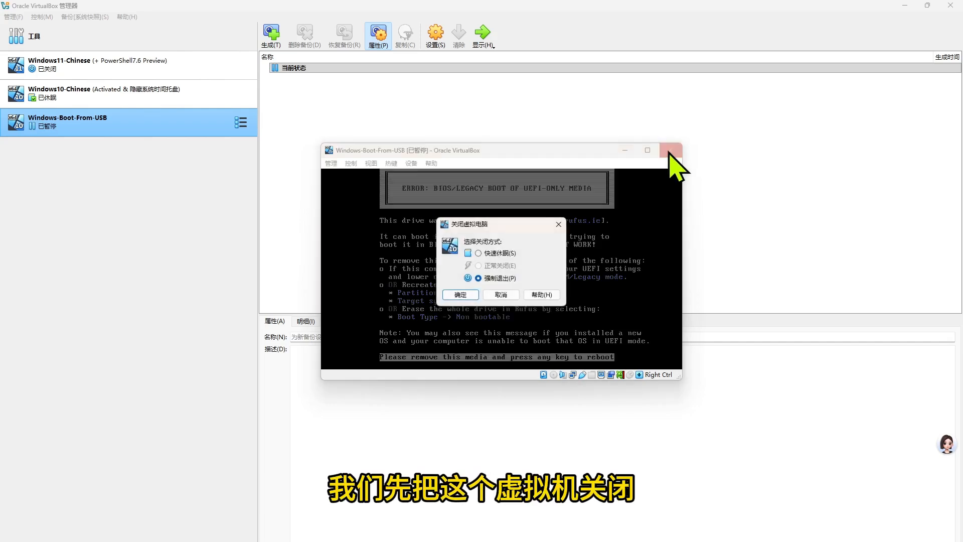
left_click(457, 311)
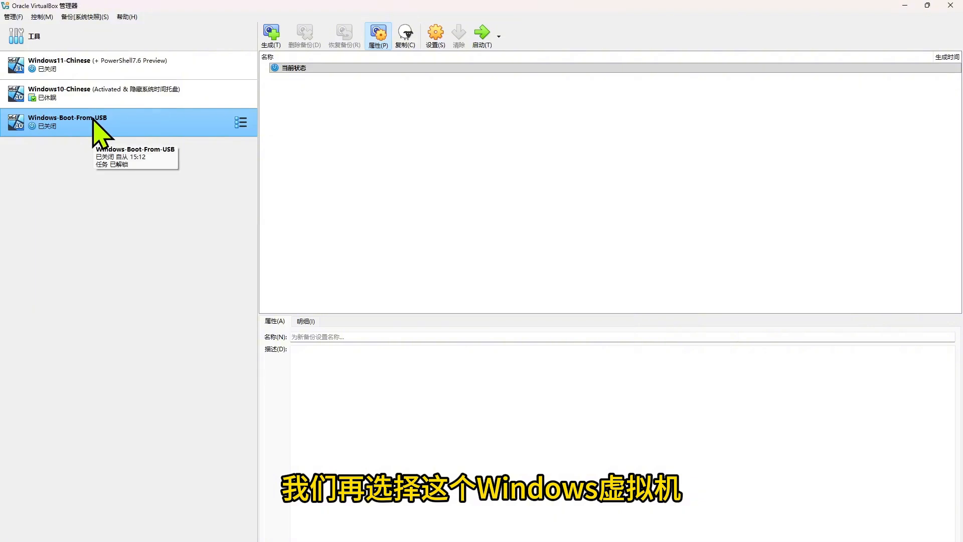
- Enable EFI in the system settings of Windows-Boot-From-USB and start the machine
left_click(434, 36)
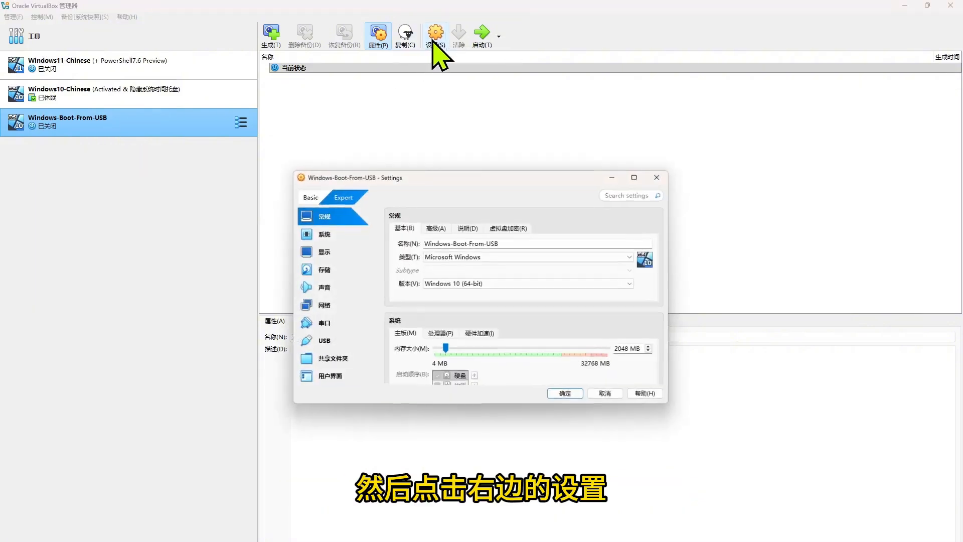
left_click(314, 233)
scroll(401, 321, "down", 2)
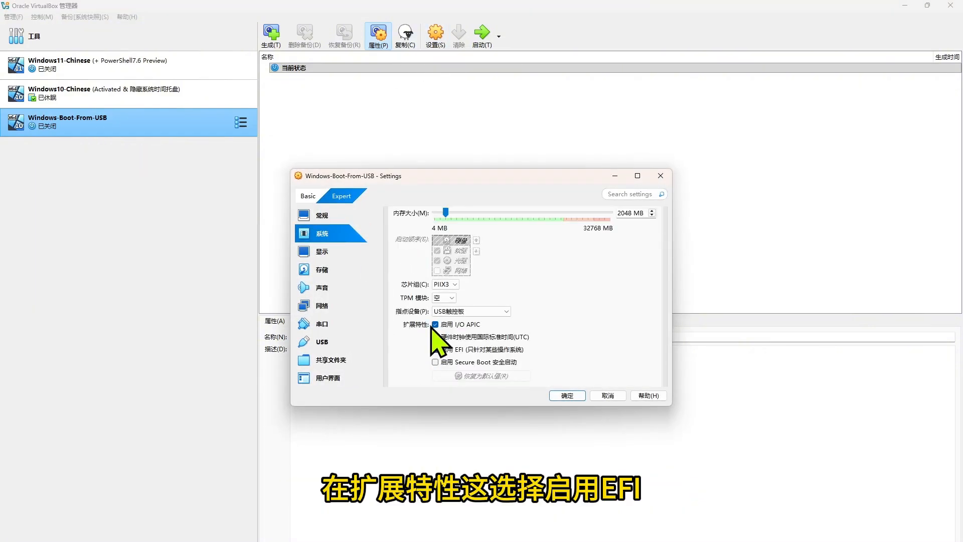
left_click(436, 349)
left_click(564, 395)
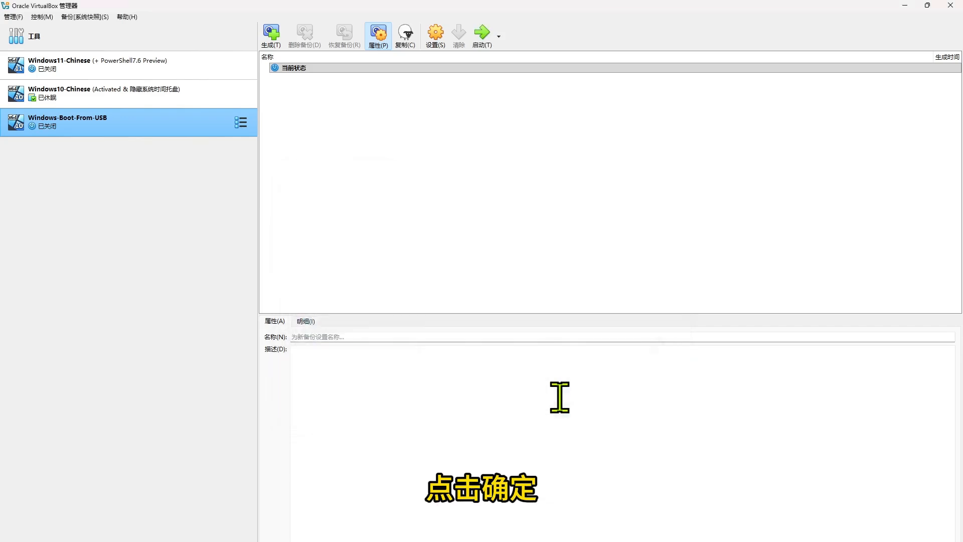
left_click(482, 39)
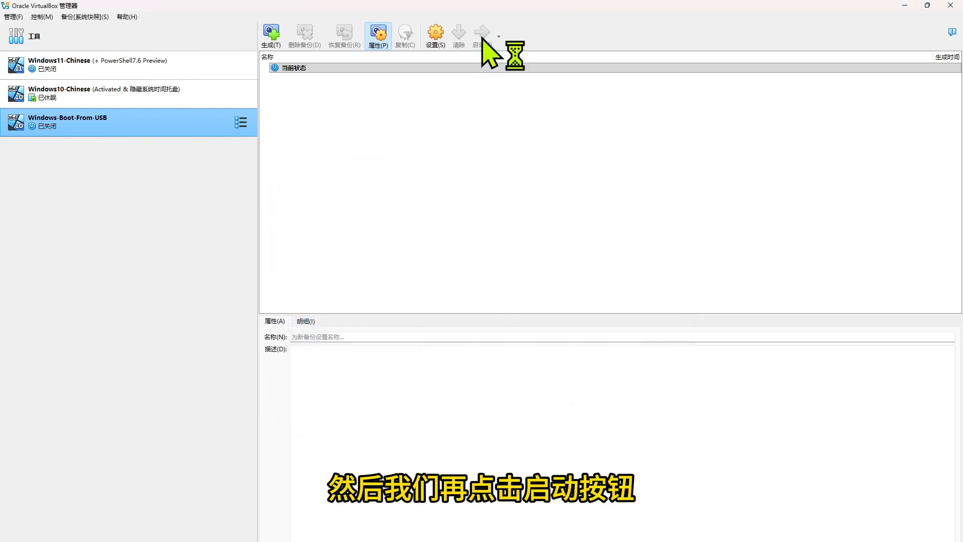